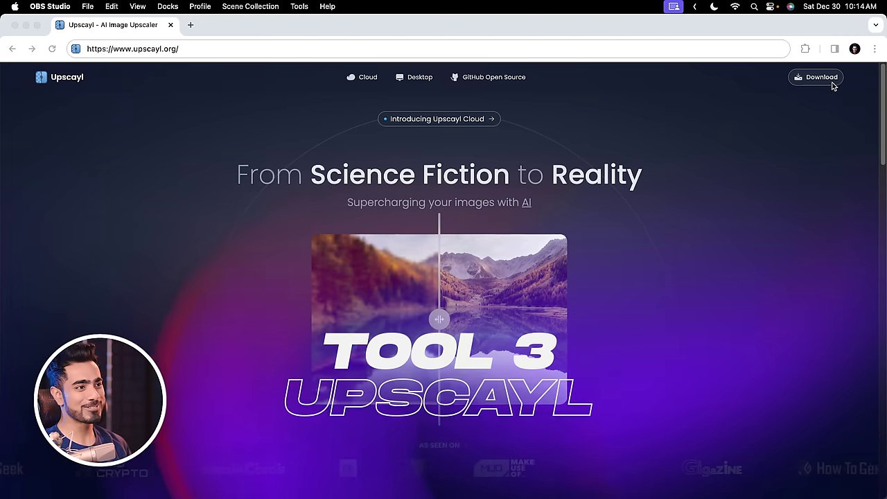
Review Upscayl's Windows and macOS download options and choose the macOS DMG installer
click(831, 84)
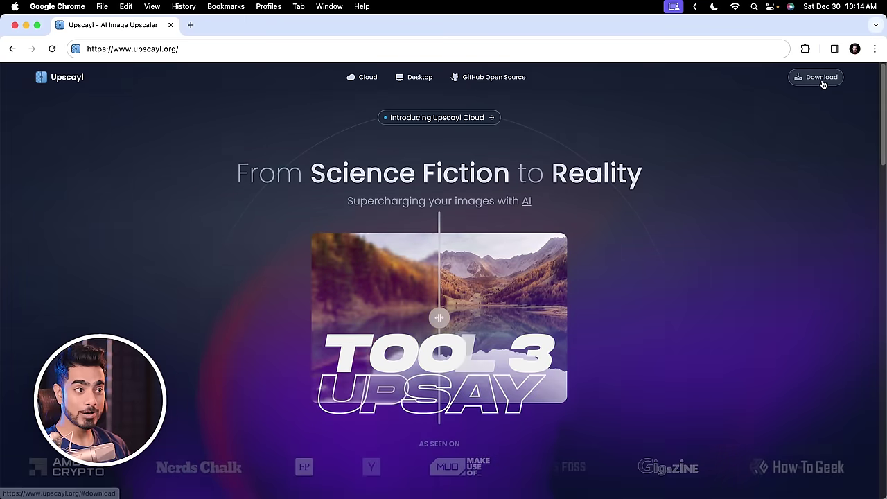
click(823, 84)
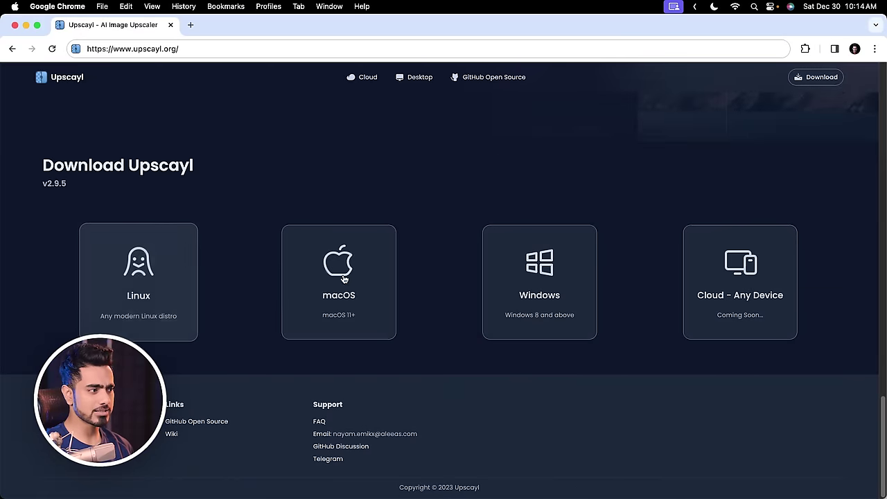
click(537, 280)
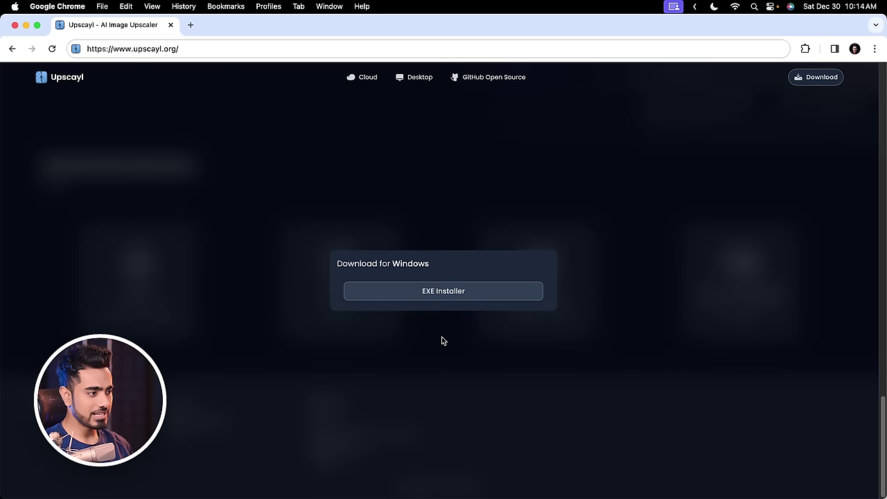
click(450, 342)
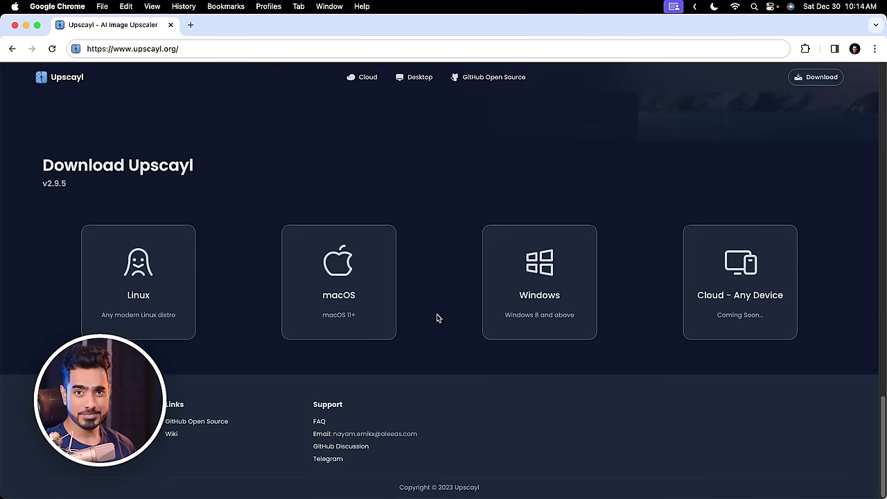
click(342, 279)
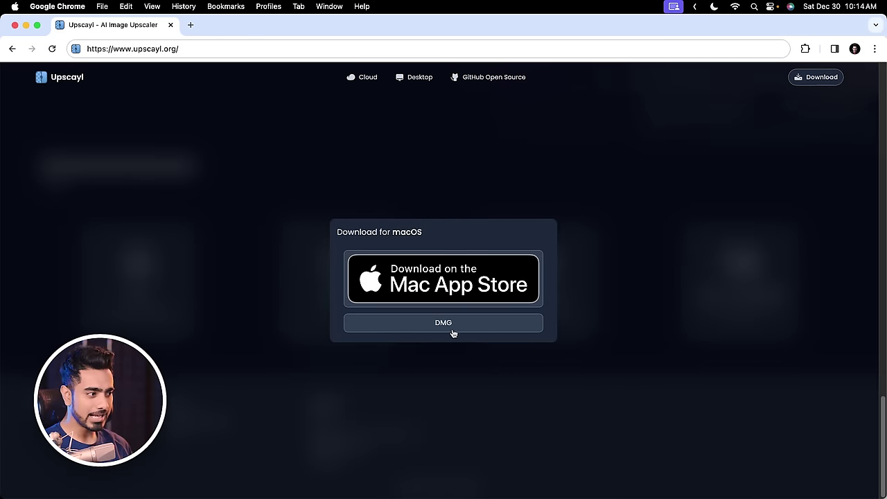
click(529, 372)
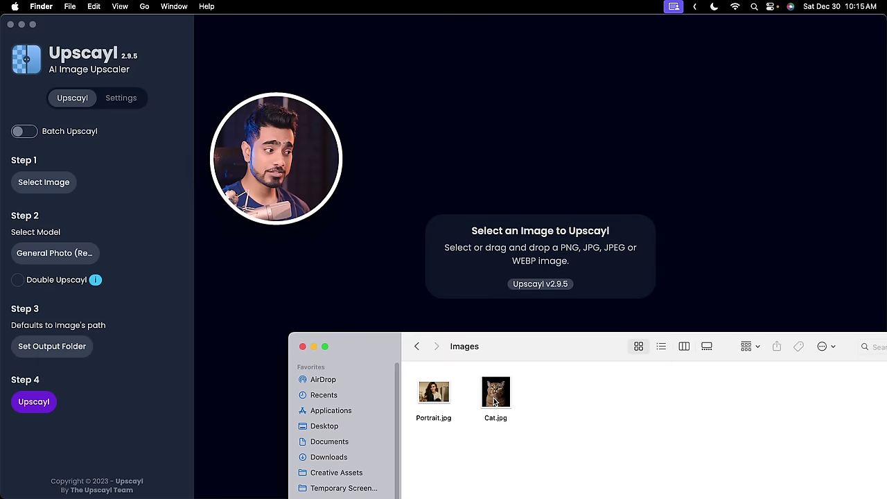
Load Cat.jpg into Upscayl and review the upscaling models, keeping General Photo
drag(523, 239, 490, 200)
click(137, 176)
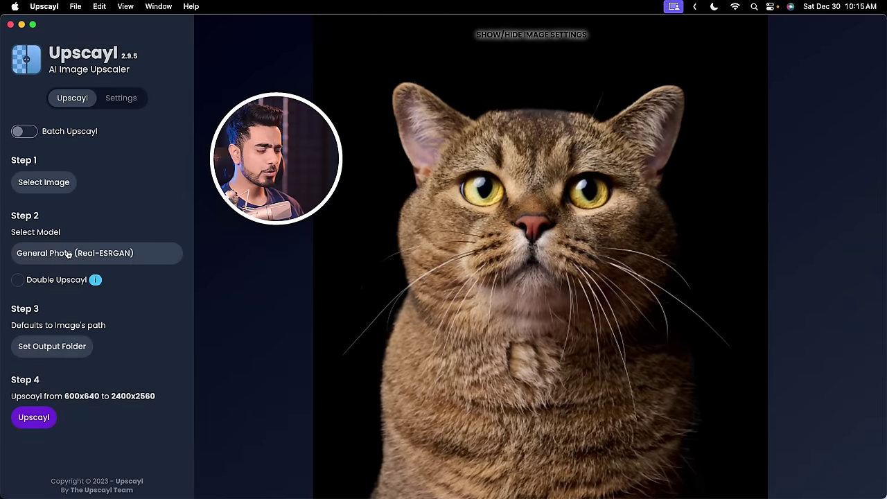
click(68, 254)
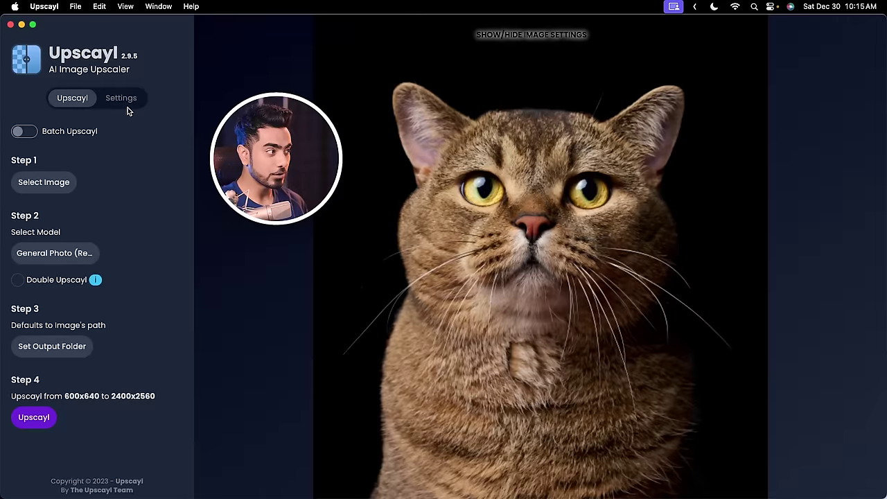
Review the Settings tab, then start upscaling the cat from 600x640 to 2400x2560
click(125, 101)
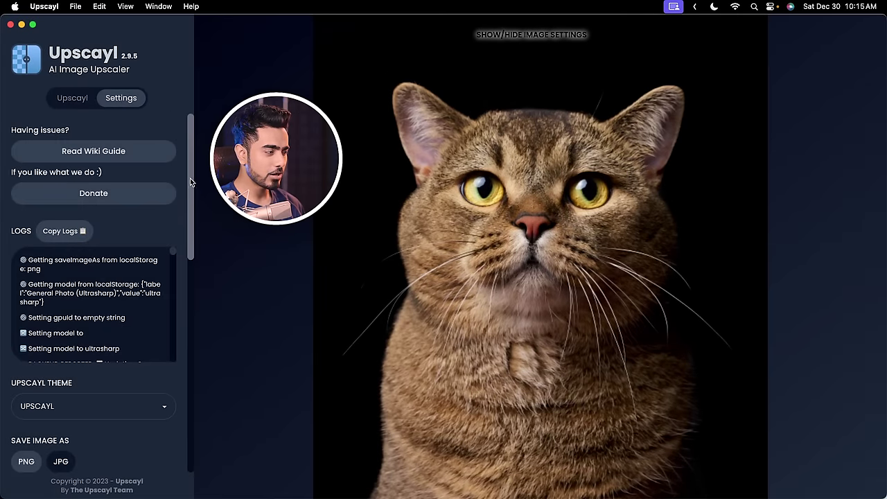
drag(190, 178, 194, 314)
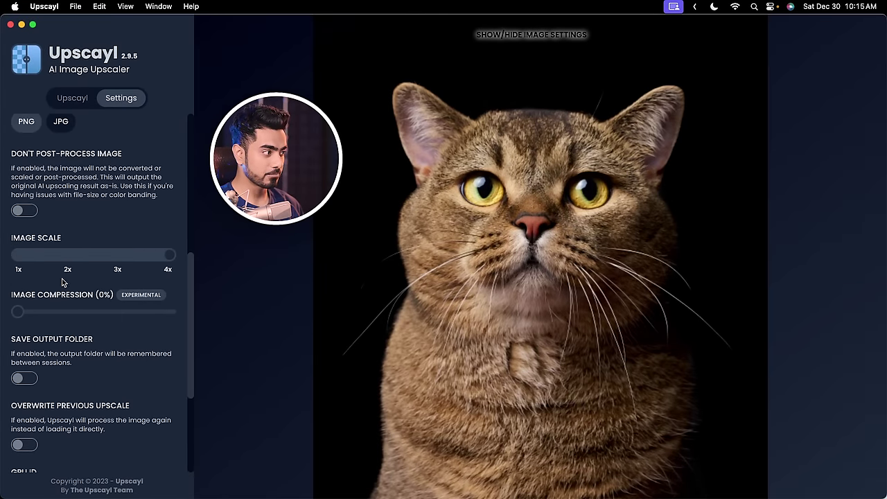
drag(187, 269, 166, 92)
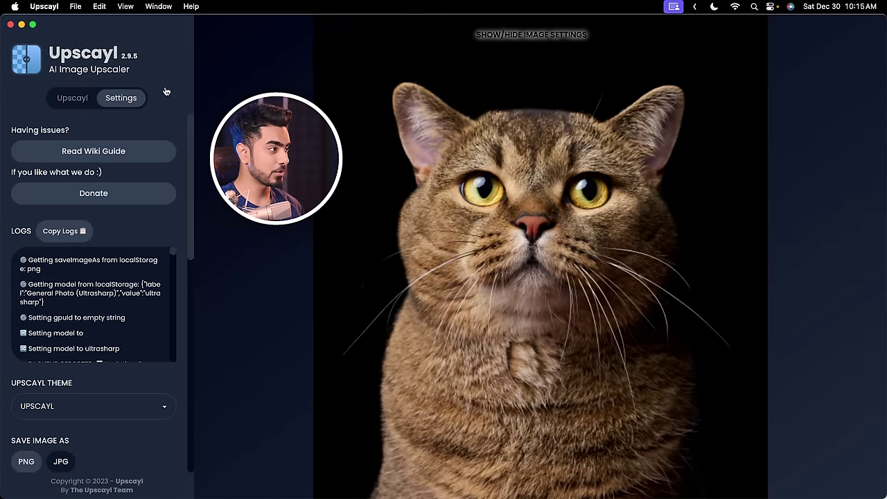
click(70, 99)
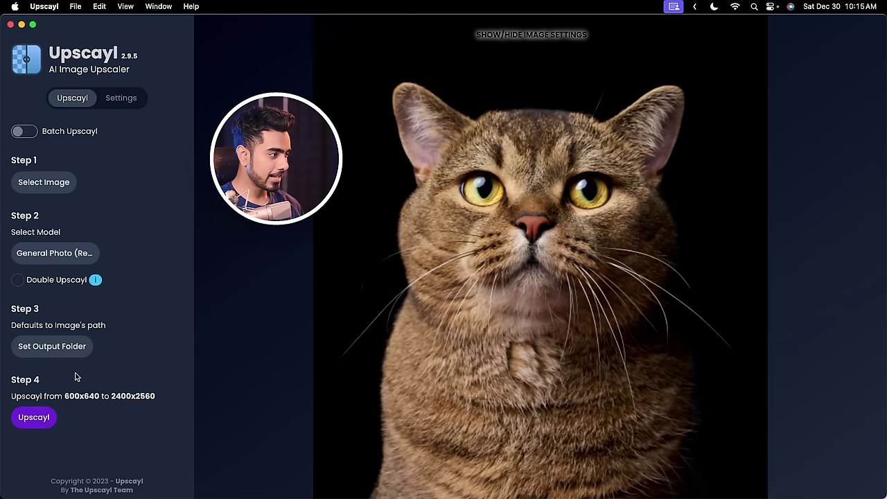
click(35, 418)
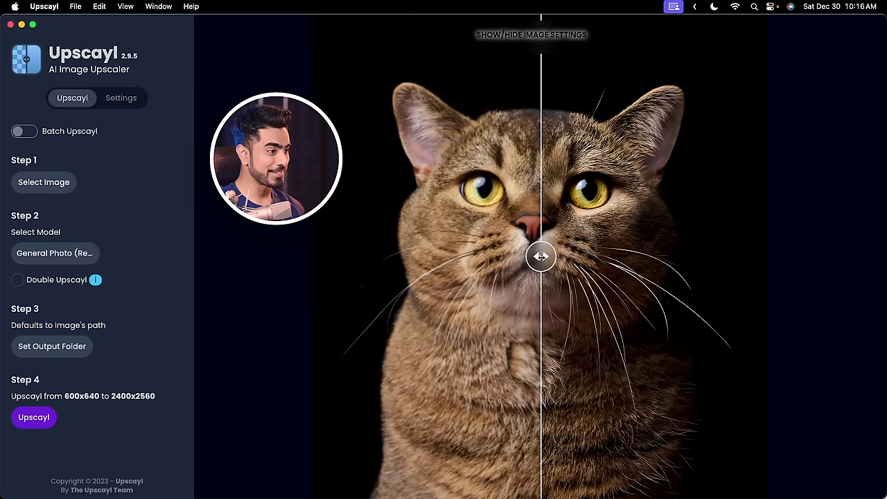
Compare the 4x cat with the original, check the saved PNG, and enable Double Upscayl (9600x10240)
mouse_move(541, 256)
mouse_down()
mouse_move(648, 257)
mouse_move(524, 256)
mouse_up()
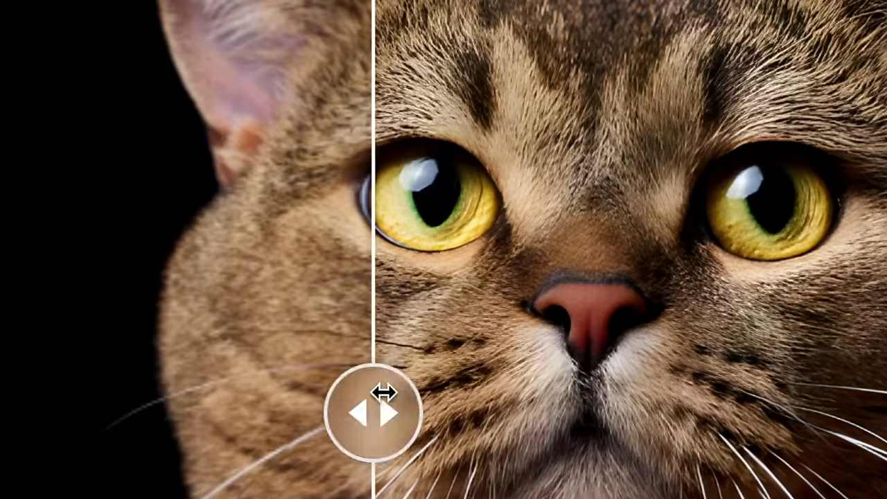
drag(465, 252, 523, 250)
drag(564, 387, 328, 368)
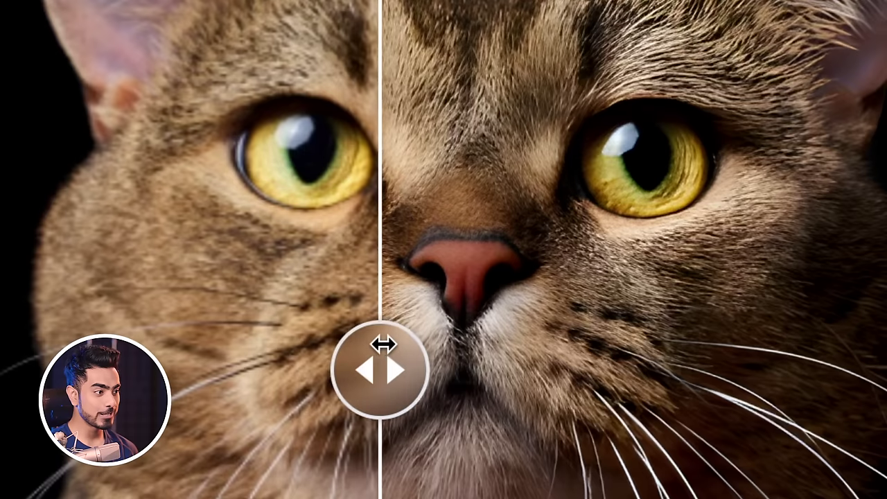
drag(383, 344, 332, 359)
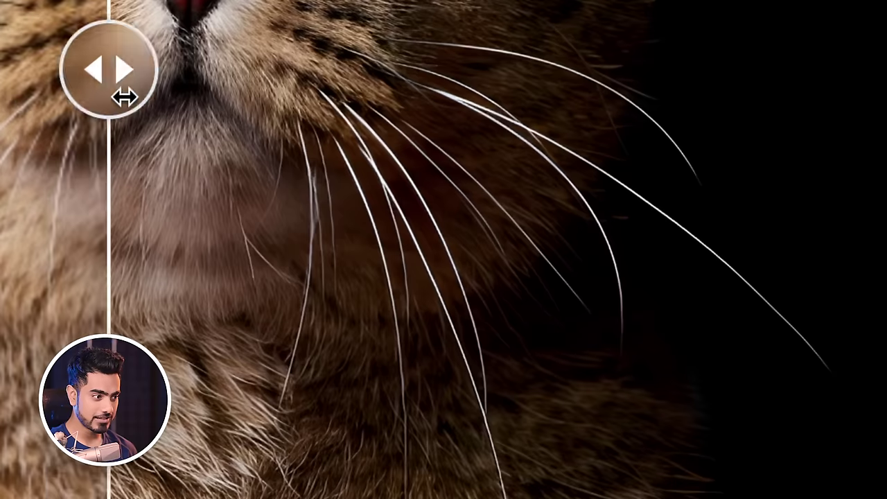
drag(123, 95, 271, 194)
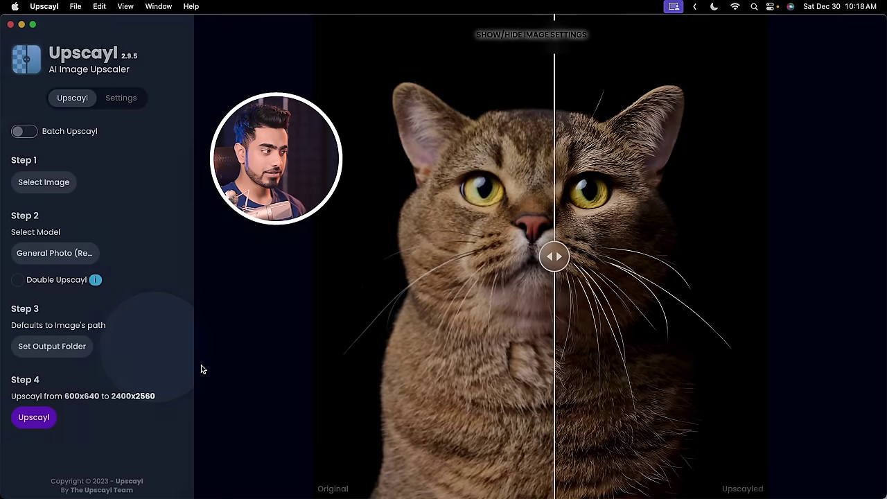
click(299, 492)
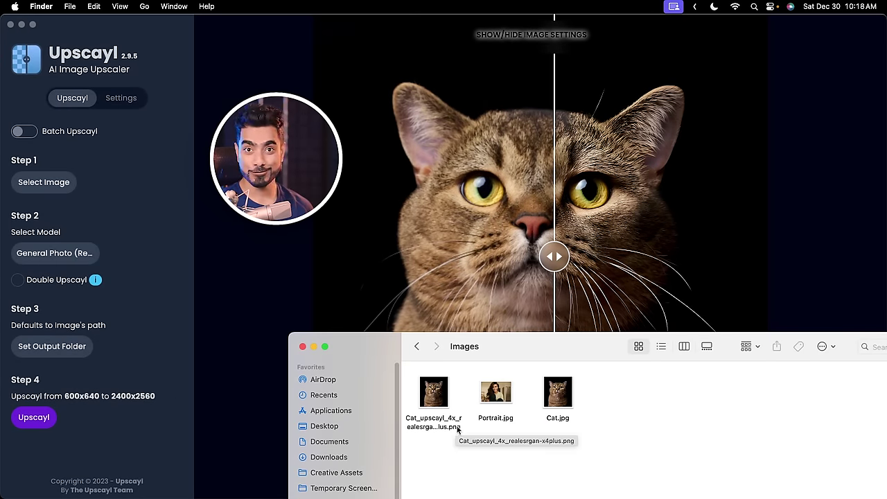
click(223, 330)
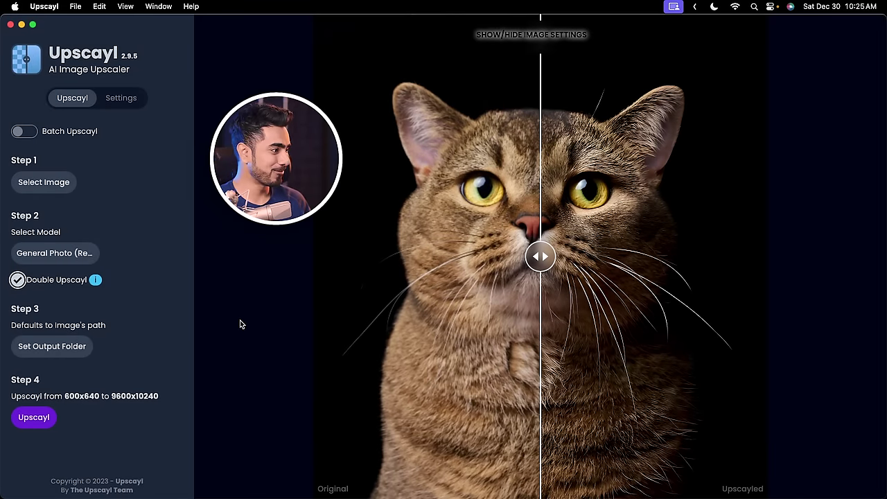
Run the 9600x10240 double upscale and compare it with the original at 200% zoom
click(33, 417)
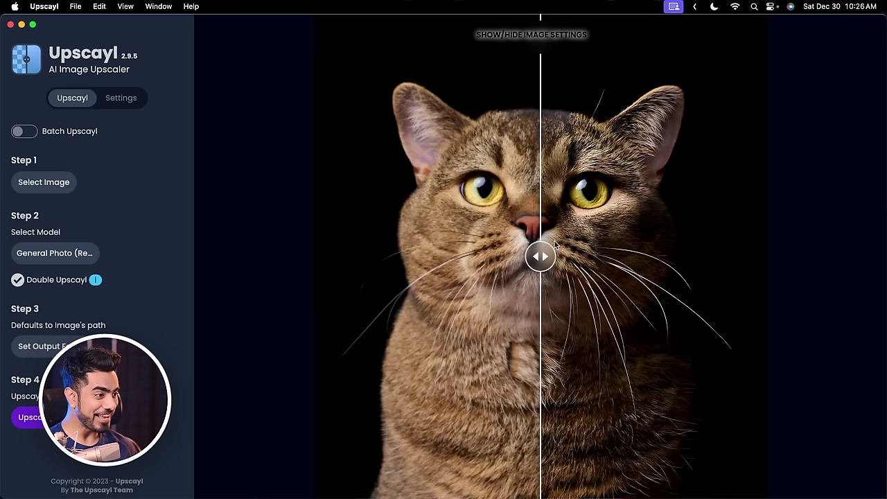
drag(540, 256, 423, 257)
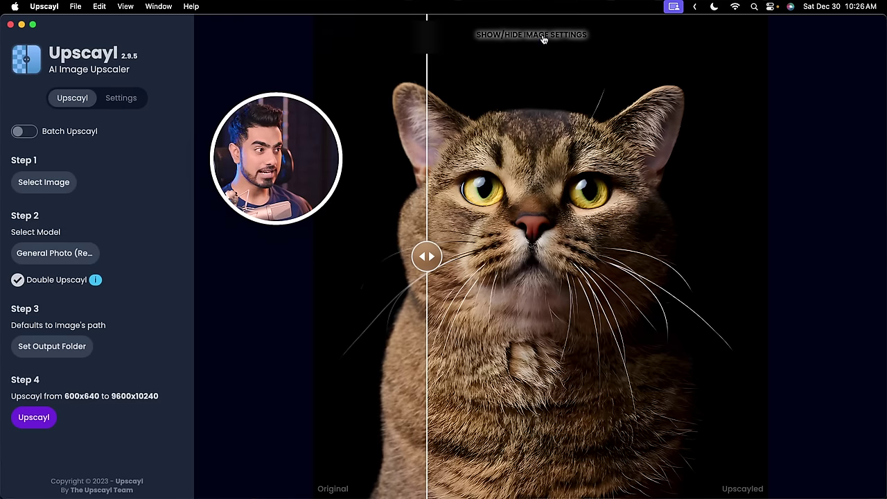
click(544, 40)
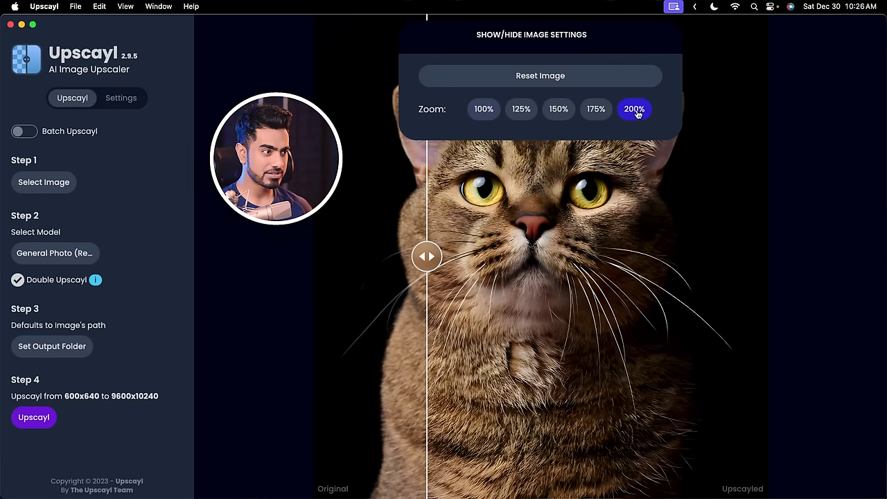
click(452, 254)
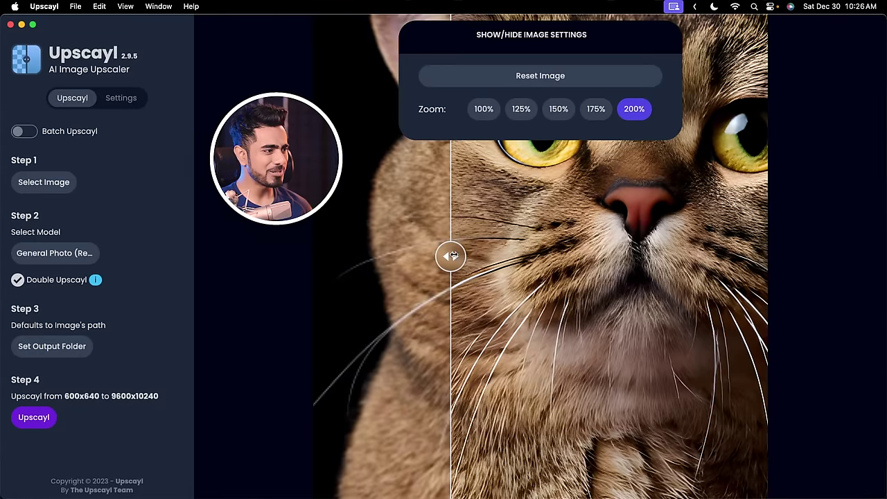
drag(452, 255, 428, 254)
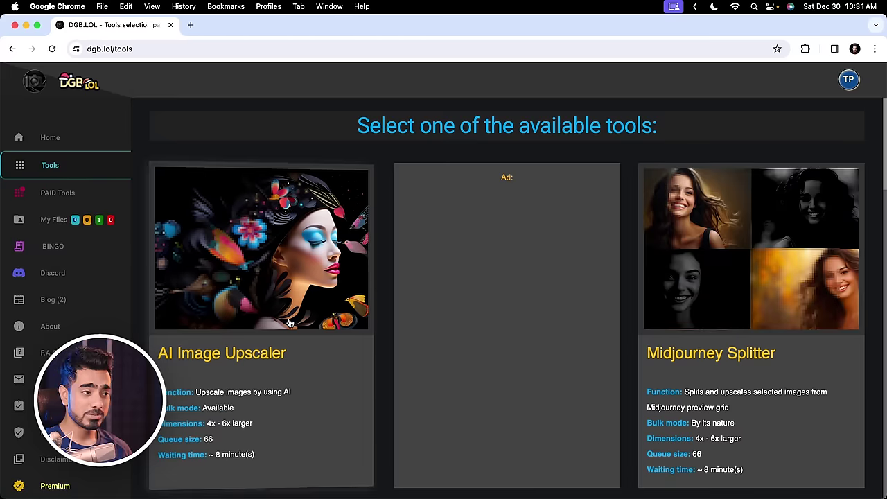
Find AI Image Upscaler on the dgb.lol Tools page and upload Portrait.jpg to it
scroll(326, 302, down, 10)
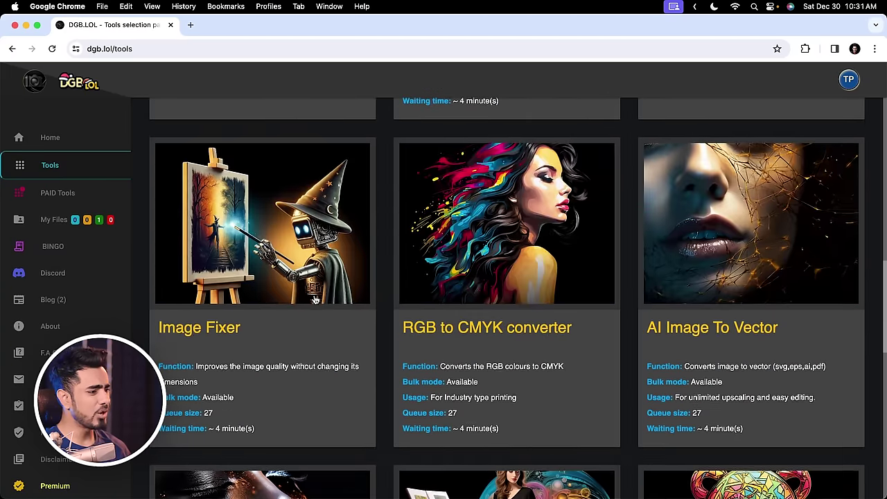
scroll(316, 300, up, 5)
scroll(326, 251, up, 5)
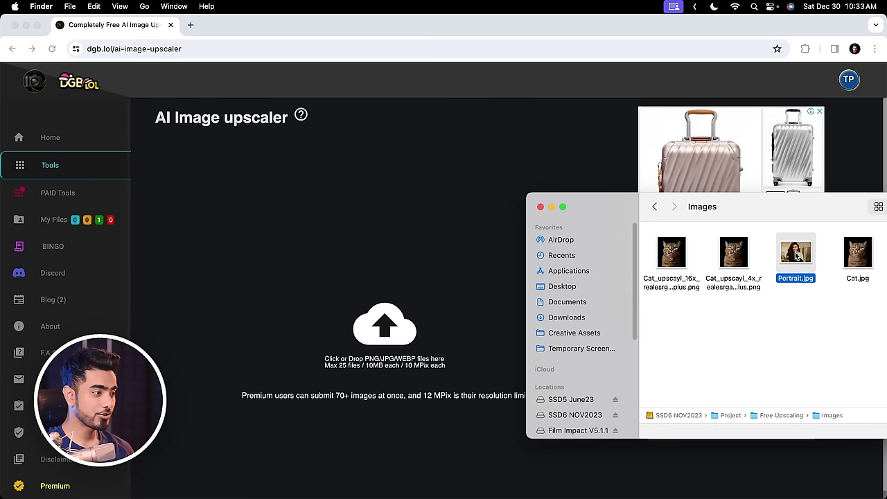
drag(797, 256, 363, 229)
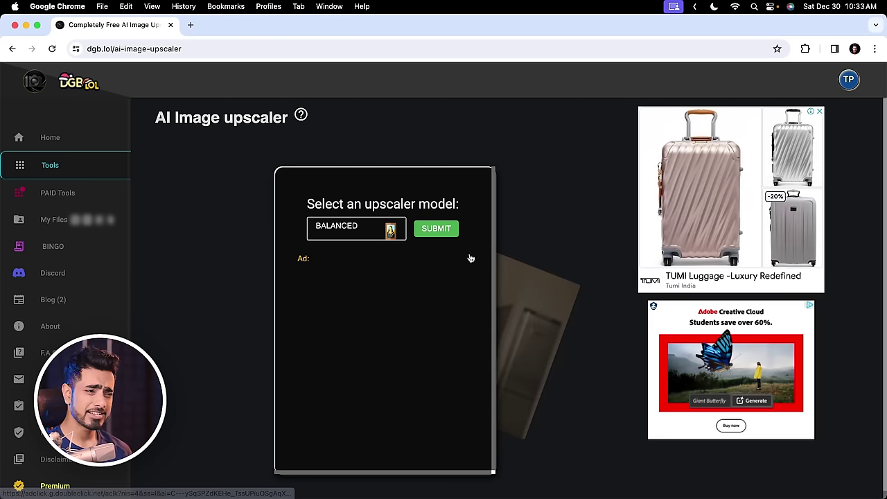
Submit Portrait.jpg to dgb.lol's upscaler with the BALANCED model
click(362, 231)
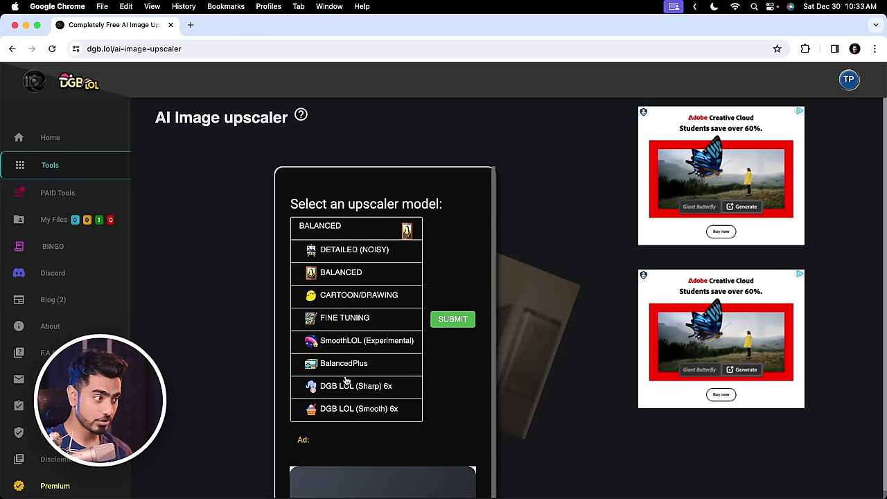
click(351, 227)
click(437, 229)
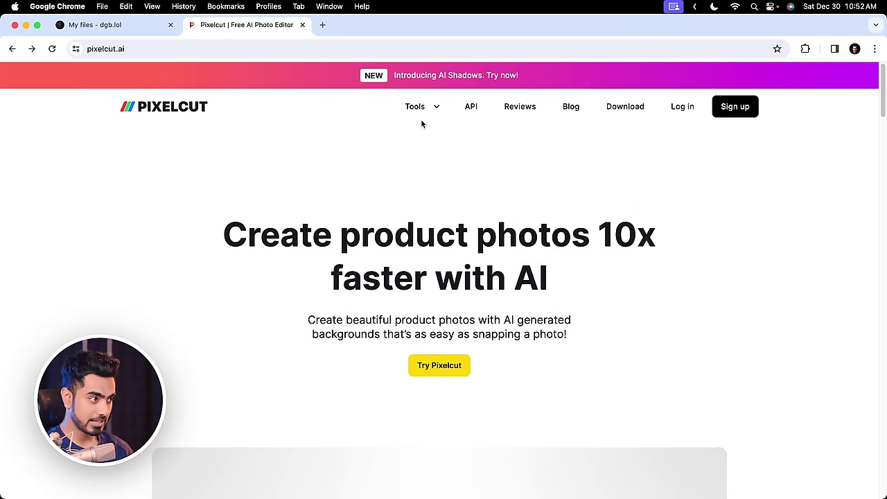
Open Image Upscaler from Pixelcut's Tools menu
mouse_move(424, 111)
click(449, 177)
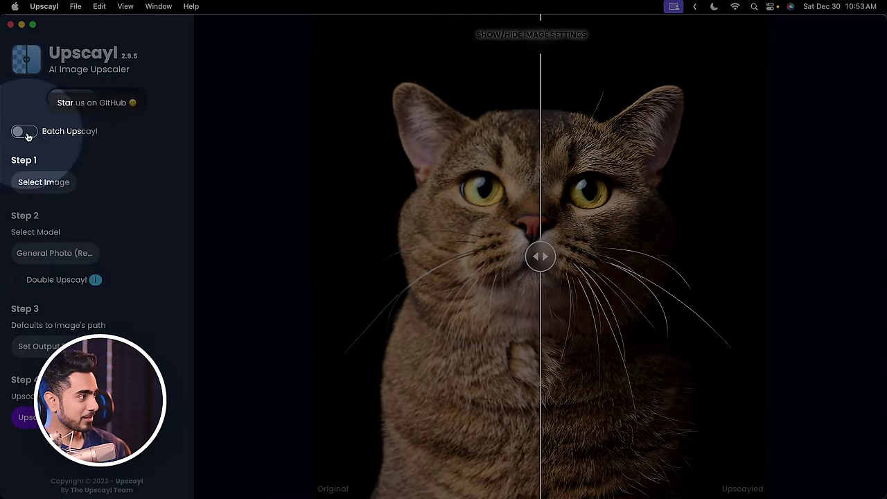
Switch on Batch Upscayl, then upload Portrait.jpg to Pixelcut's upscaler
click(27, 135)
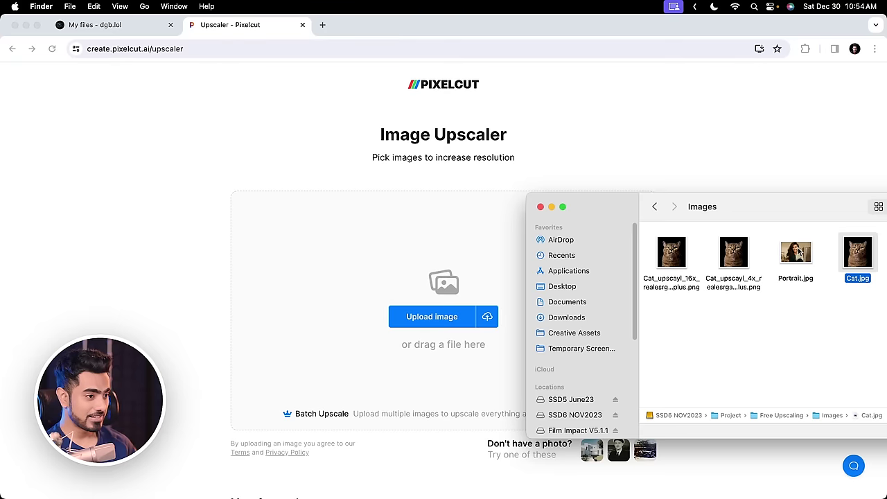
drag(796, 253, 391, 257)
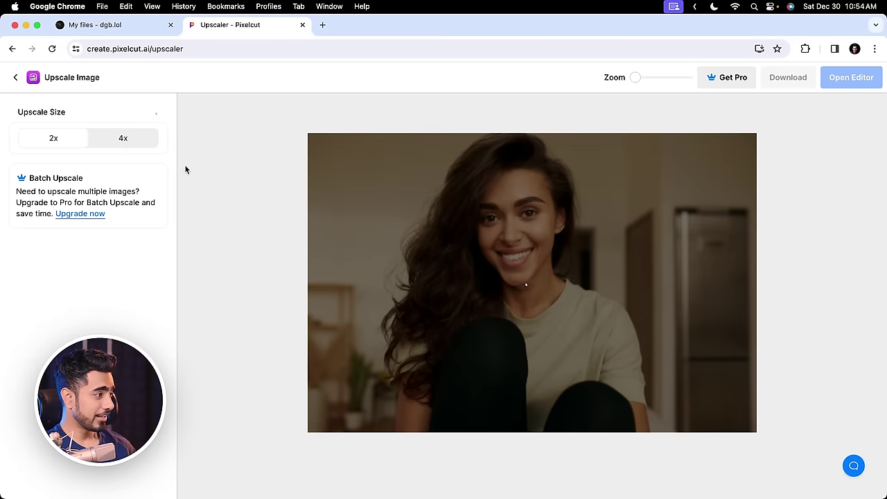
Choose the 4x Upscale Size (2400×1600) for the portrait in Pixelcut
click(123, 139)
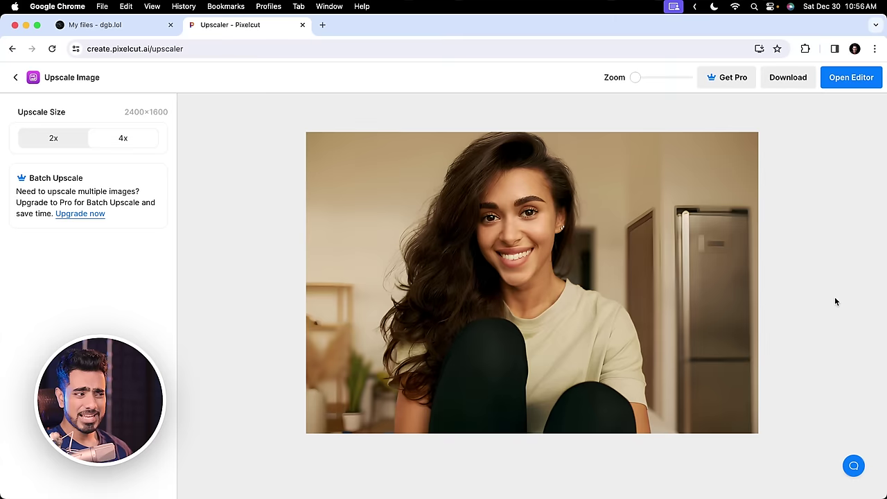
scroll(835, 301, up, 2)
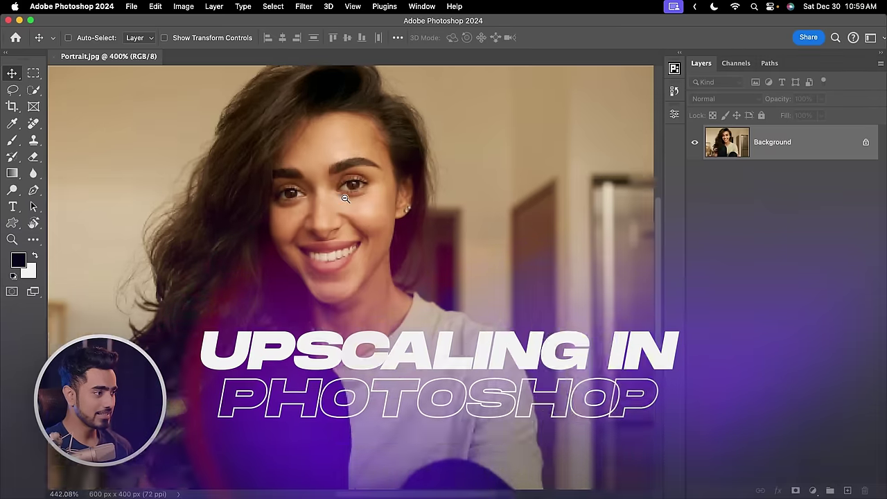
Set Image Size width to 2400 px (2400×1600) with Preserve Details 2.0 resampling and apply
drag(345, 199, 376, 199)
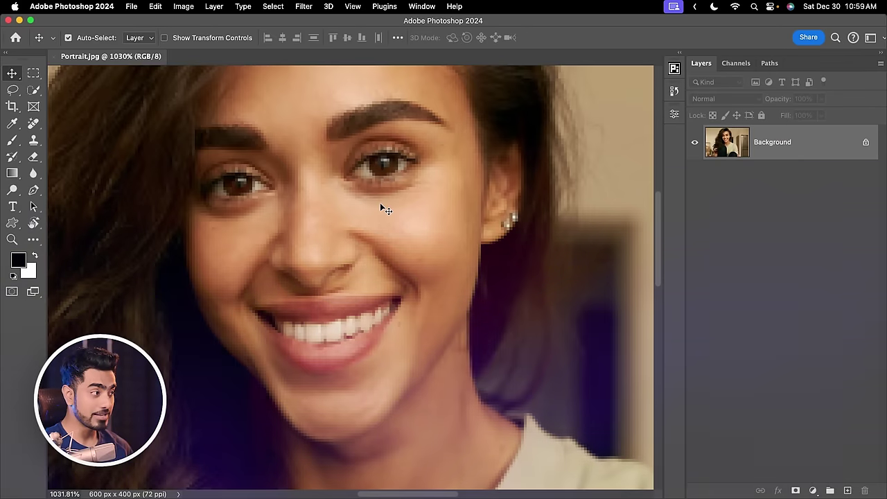
click(183, 7)
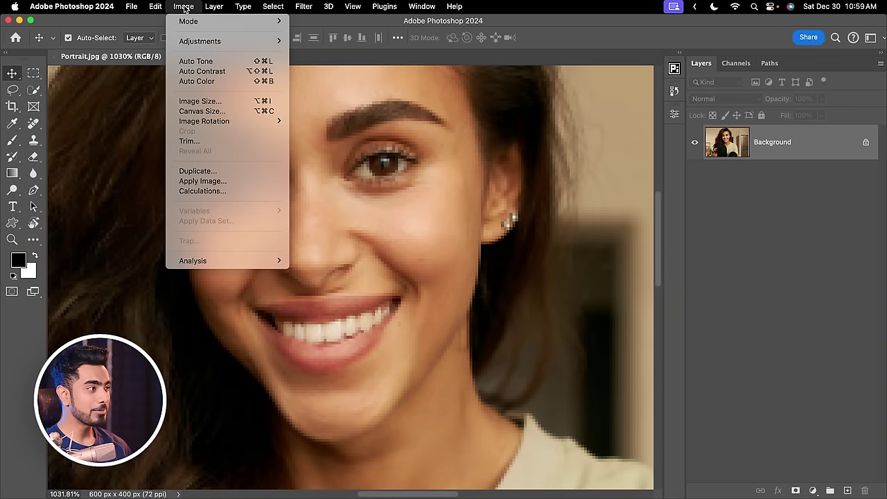
click(200, 101)
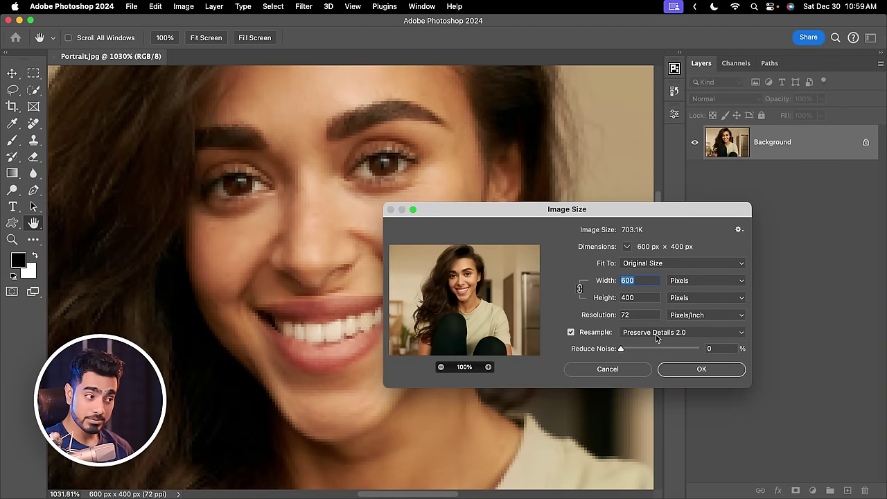
click(656, 338)
click(663, 335)
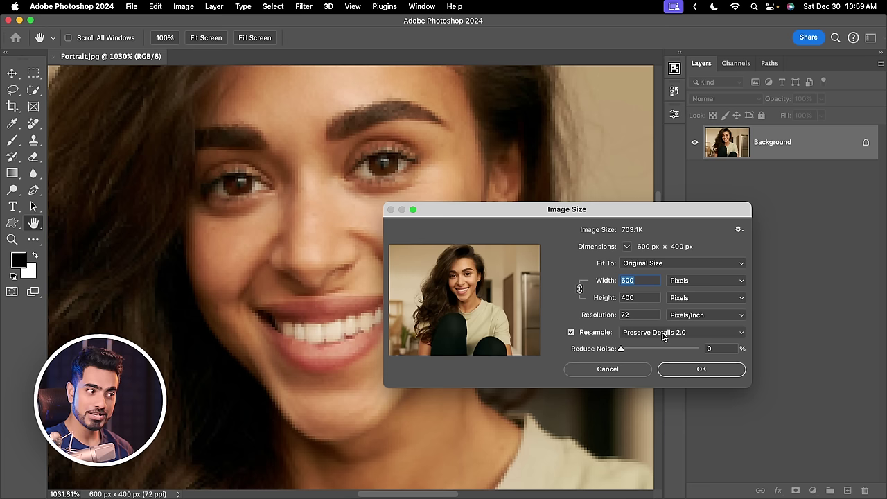
text(2400)
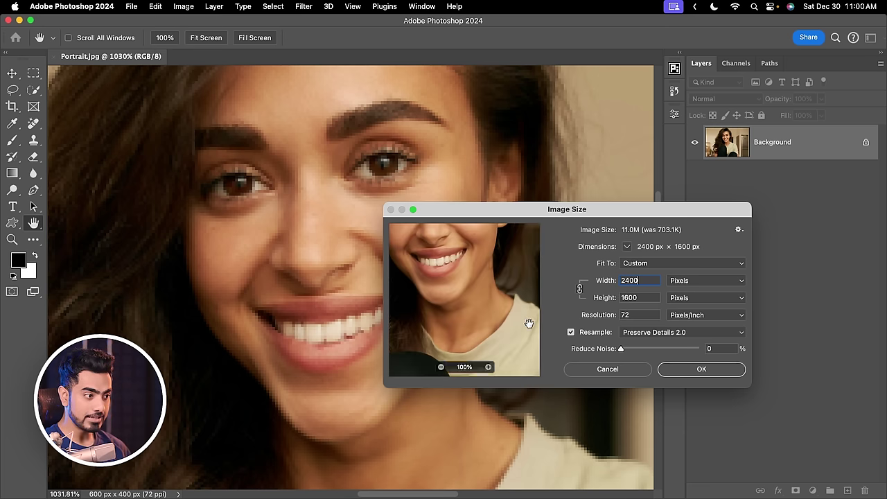
click(700, 371)
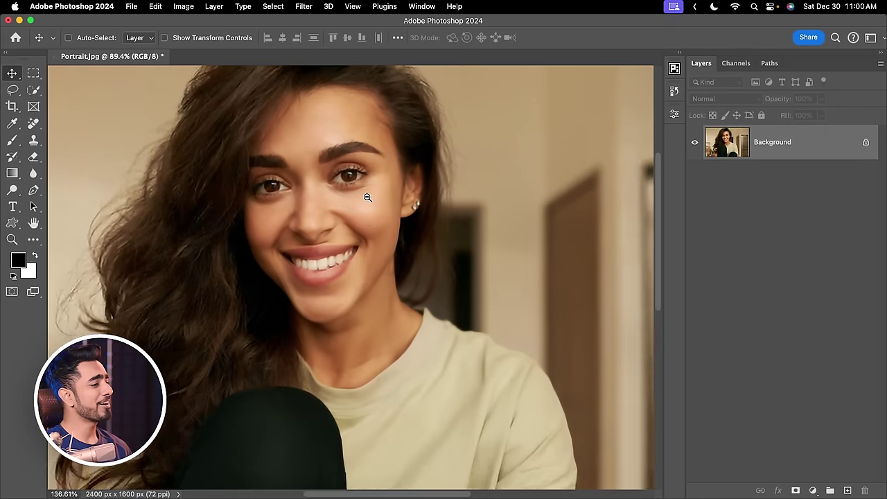
Scroll the Cat.jpg view with its four upscaled layers stacked above Original
scroll(367, 192, up, 3)
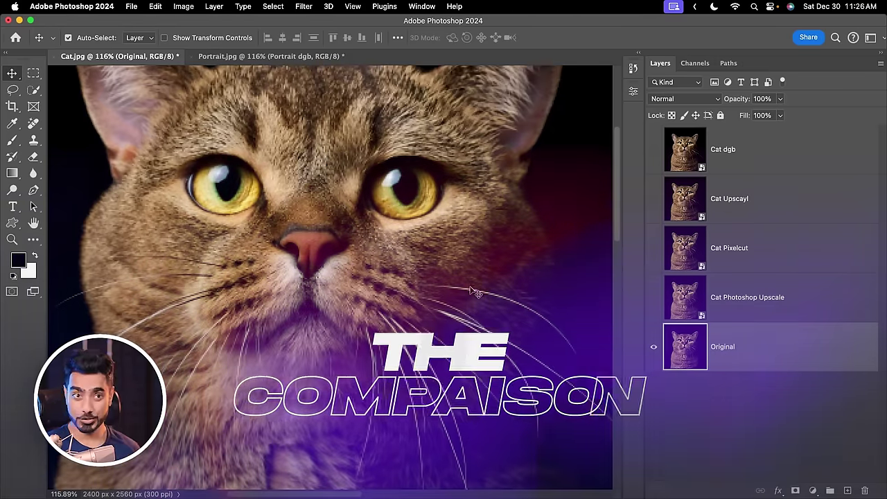
Toggle the Cat Photoshop Upscale layer to compare the eye against the Original
click(655, 299)
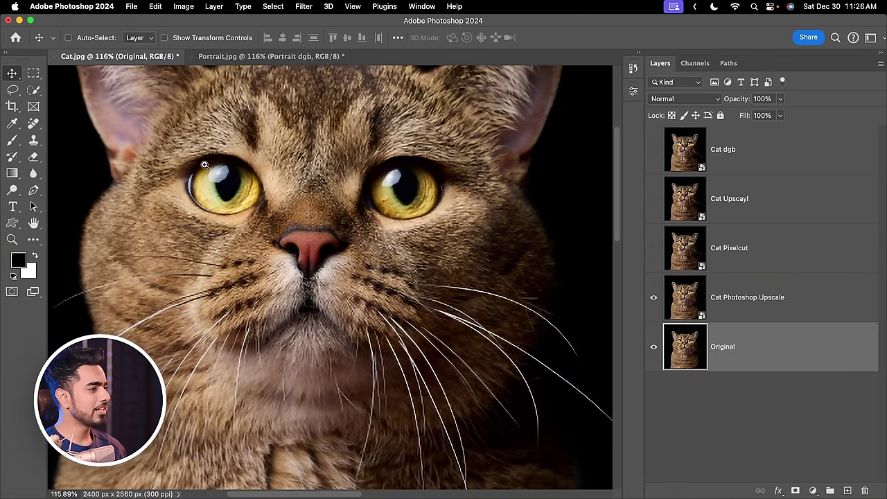
scroll(205, 166, up, 5)
click(654, 299)
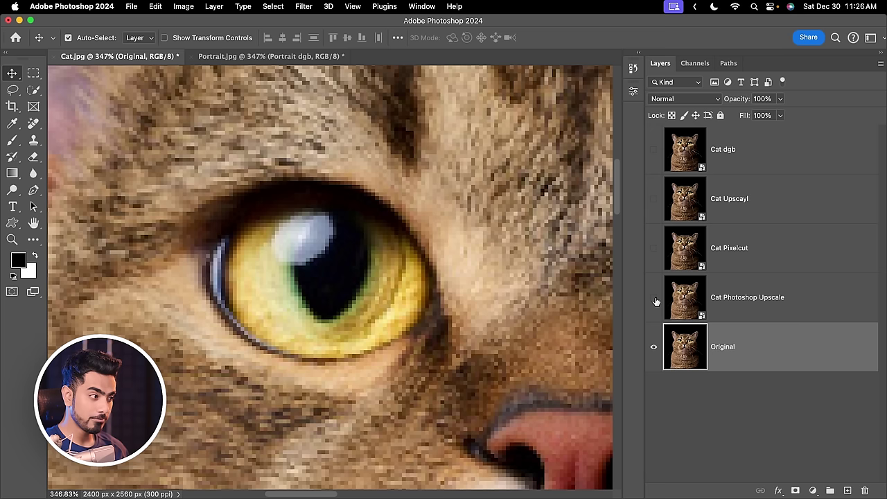
click(654, 300)
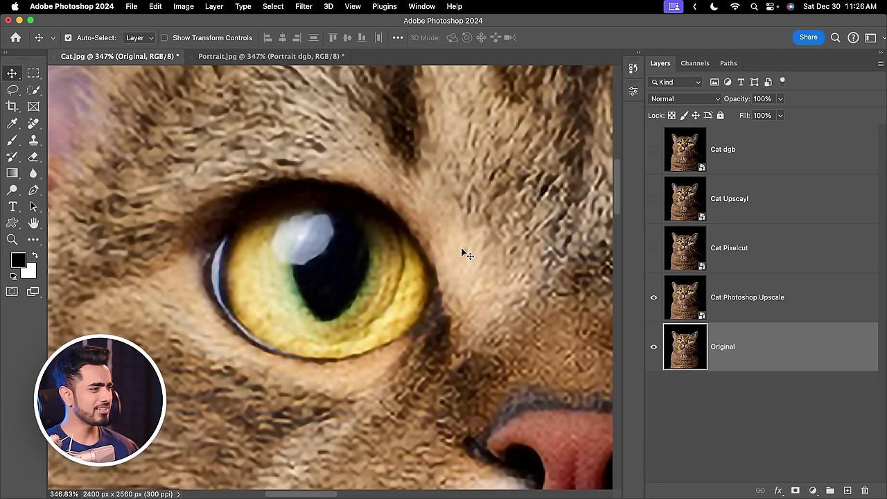
Zoom to the whiskers and toggle Cat Photoshop Upscale to compare smoothness against the pixelated Original
scroll(463, 251, down, 3)
scroll(373, 188, down, 5)
scroll(483, 283, down, 3)
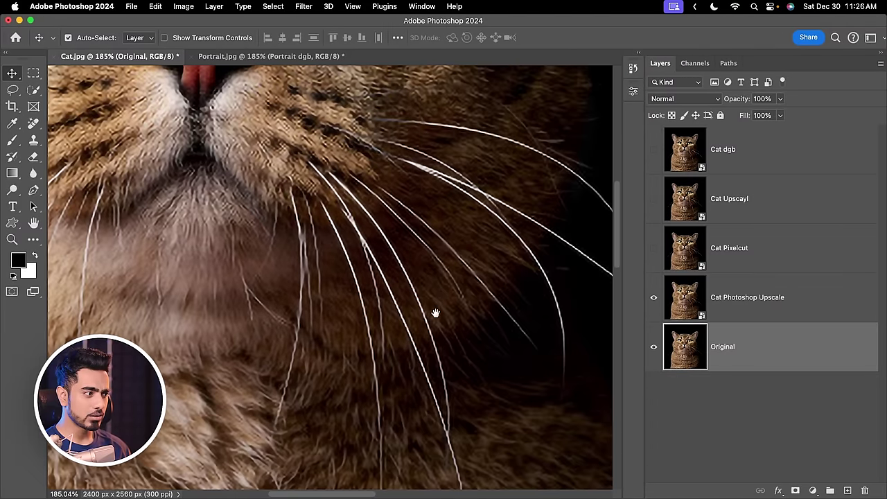
scroll(447, 298, up, 4)
click(653, 300)
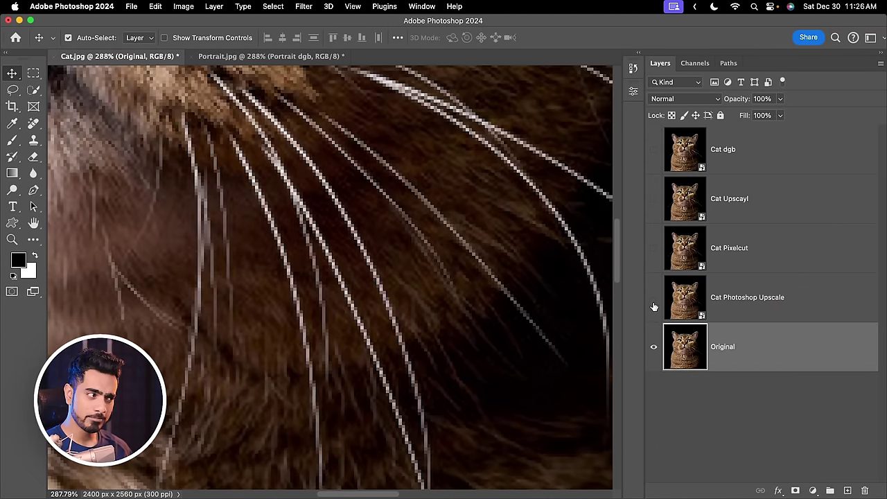
click(653, 299)
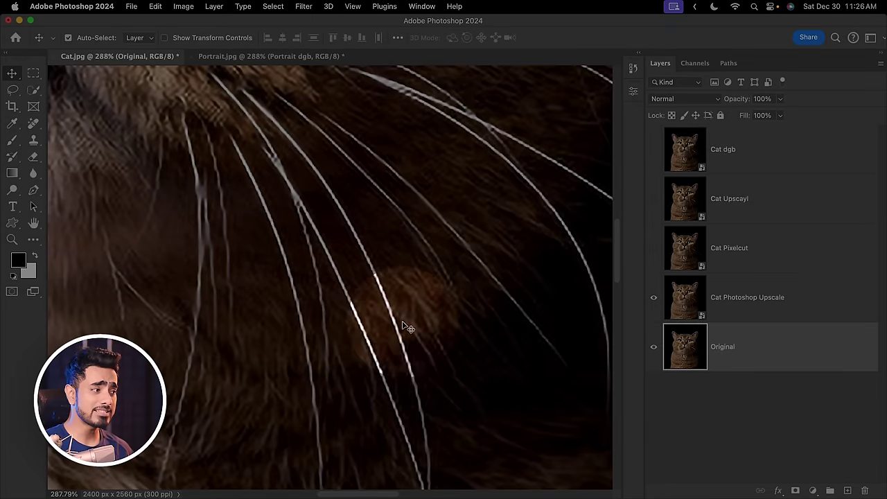
scroll(238, 305, up, 5)
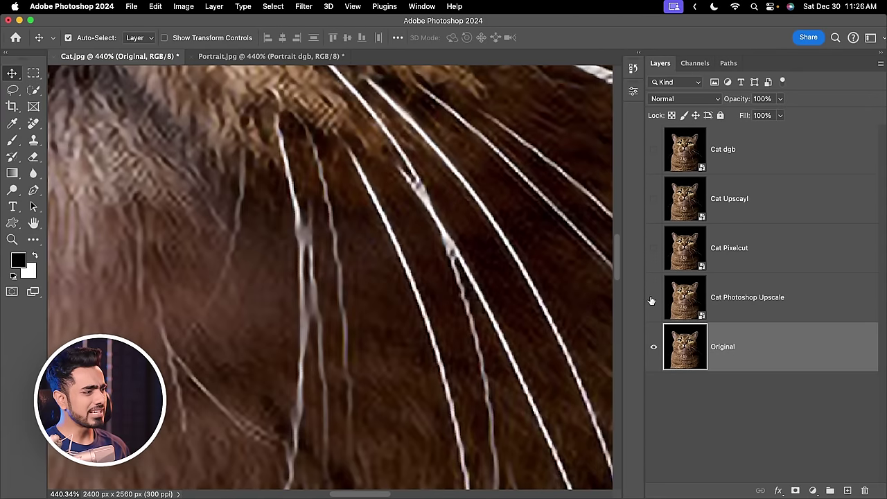
click(652, 299)
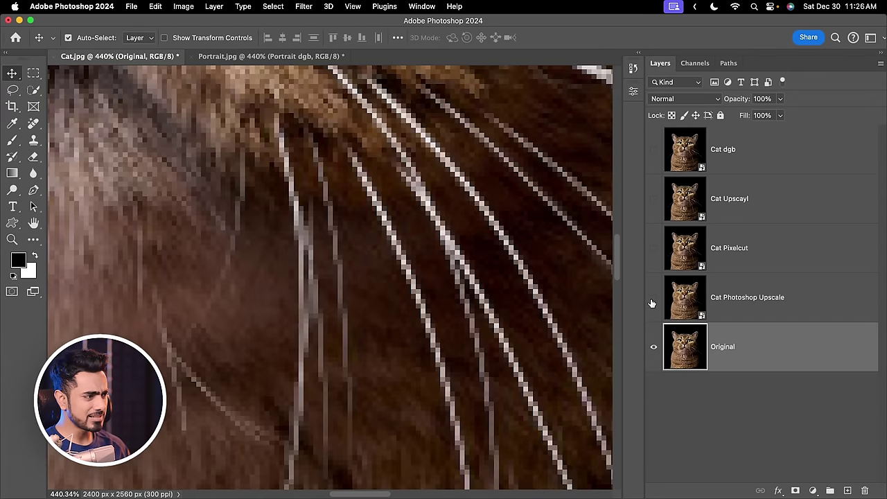
click(653, 299)
scroll(366, 224, down, 5)
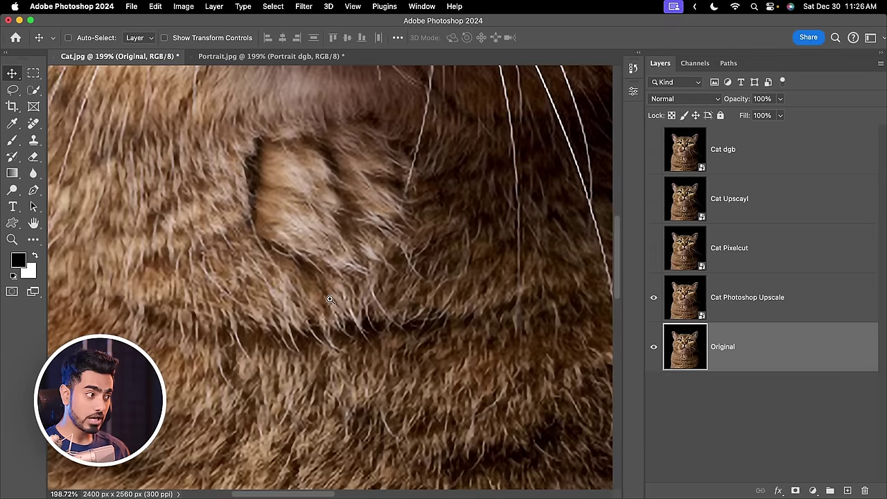
scroll(355, 295, up, 3)
Toggle Cat Photoshop Upscale over the fur, leaving the layer visible
click(654, 300)
click(653, 300)
scroll(347, 269, down, 5)
scroll(347, 269, up, 5)
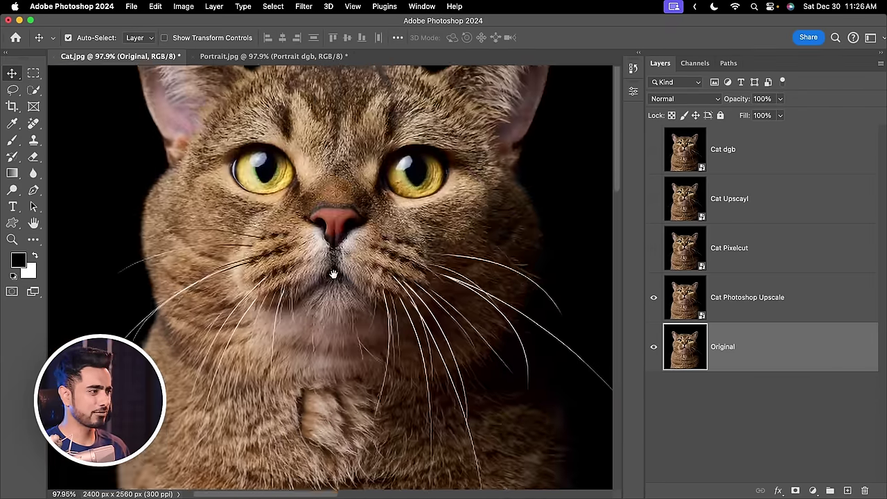
scroll(347, 268, up, 1)
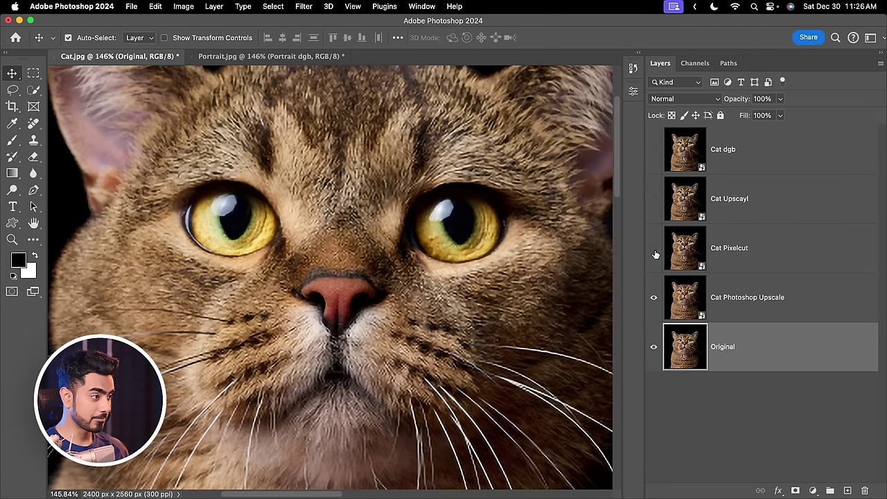
Show the Cat Pixelcut layer and toggle it against Photoshop's upscale beneath
click(654, 251)
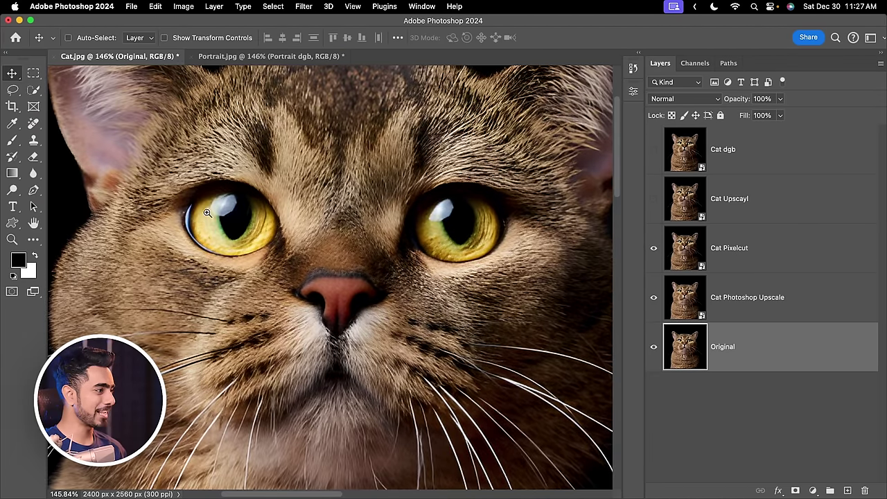
scroll(229, 220, up, 5)
click(654, 248)
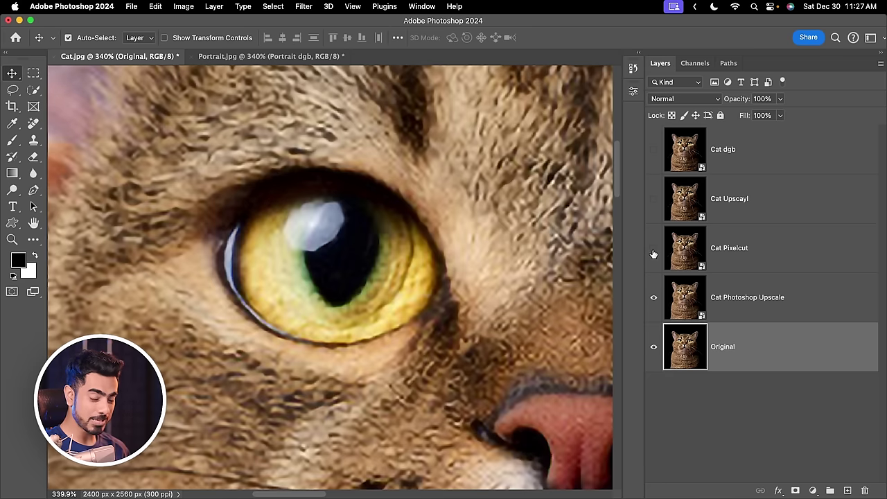
click(654, 251)
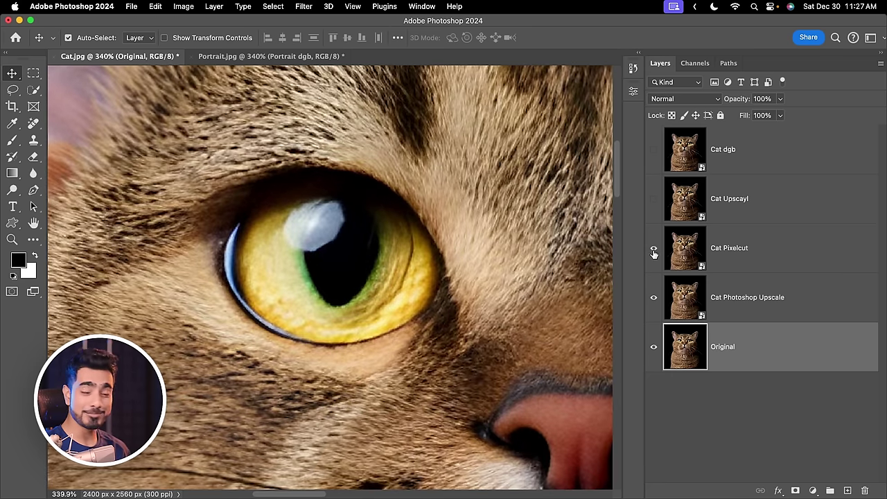
Compare Cat Pixelcut on the whisker fur and chest fur by toggling its visibility
scroll(535, 319, down, 10)
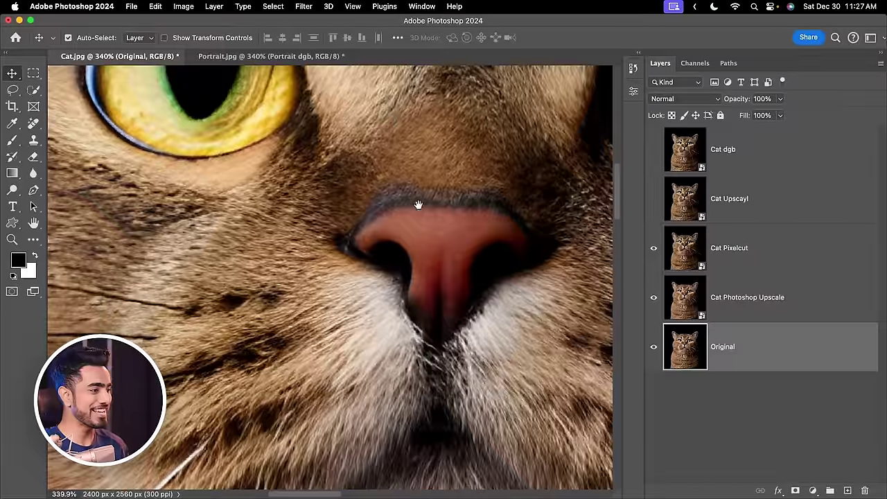
scroll(382, 156, right, 10)
scroll(361, 242, down, 2)
scroll(361, 241, right, 2)
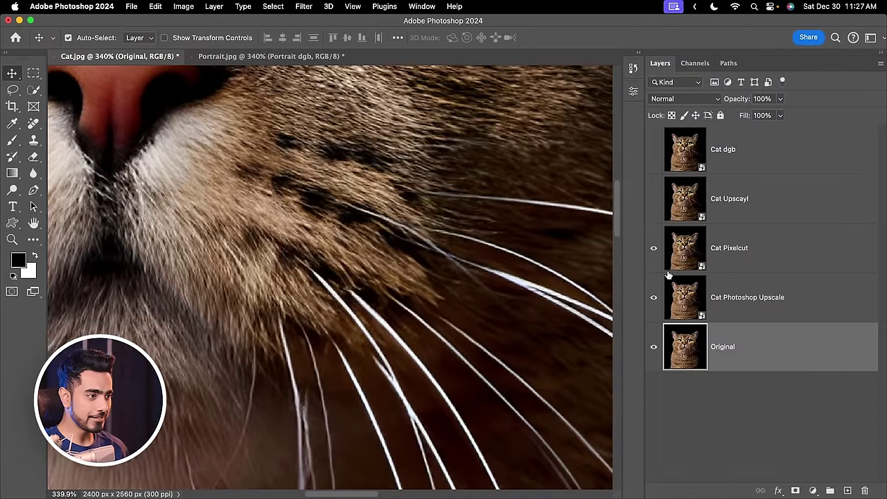
click(653, 251)
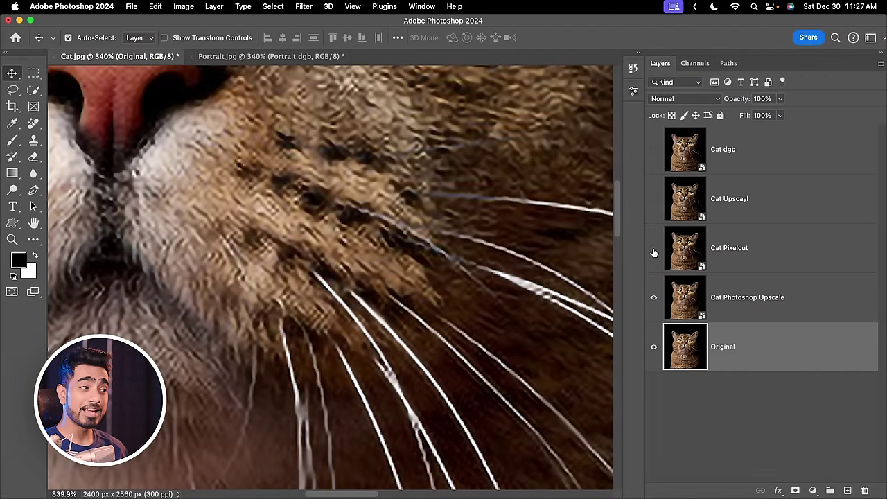
click(653, 251)
scroll(496, 251, down, 5)
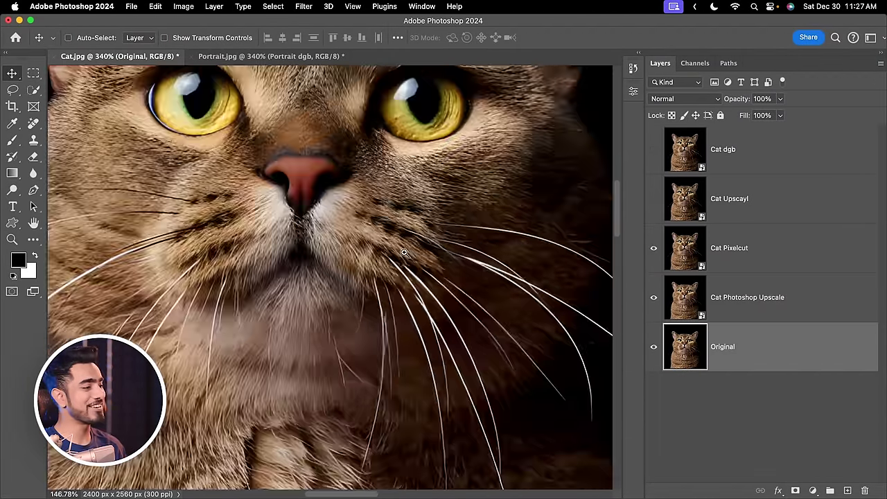
scroll(416, 284, down, 6)
scroll(345, 315, up, 5)
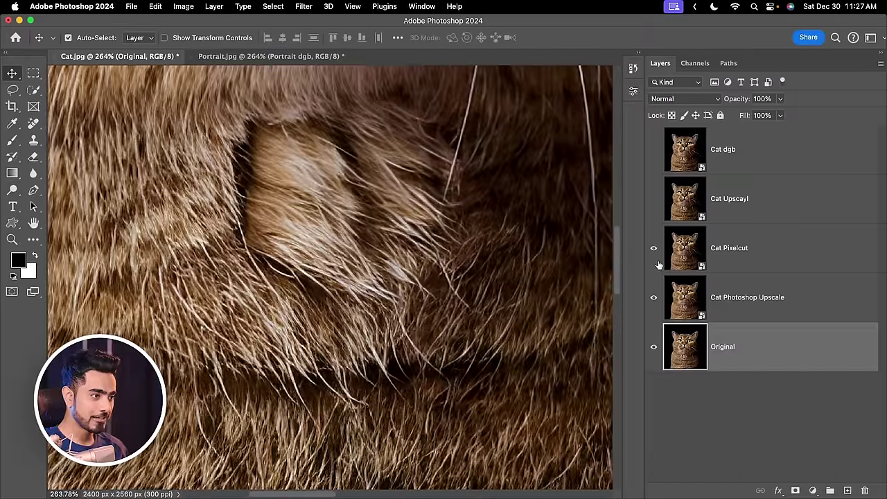
click(653, 251)
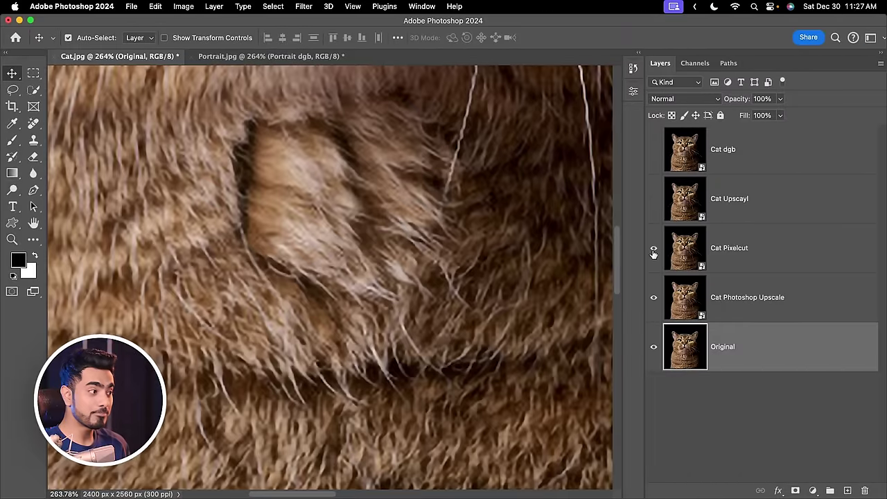
click(654, 251)
Toggle Cat Pixelcut once more against the Photoshop upscale, then turn on Cat Upscayl
scroll(478, 244, down, 8)
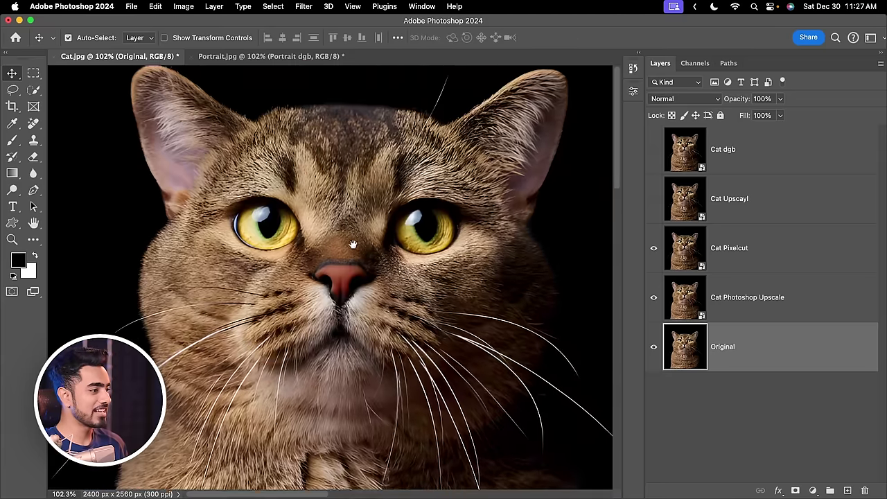
scroll(352, 245, up, 2)
scroll(372, 232, up, 5)
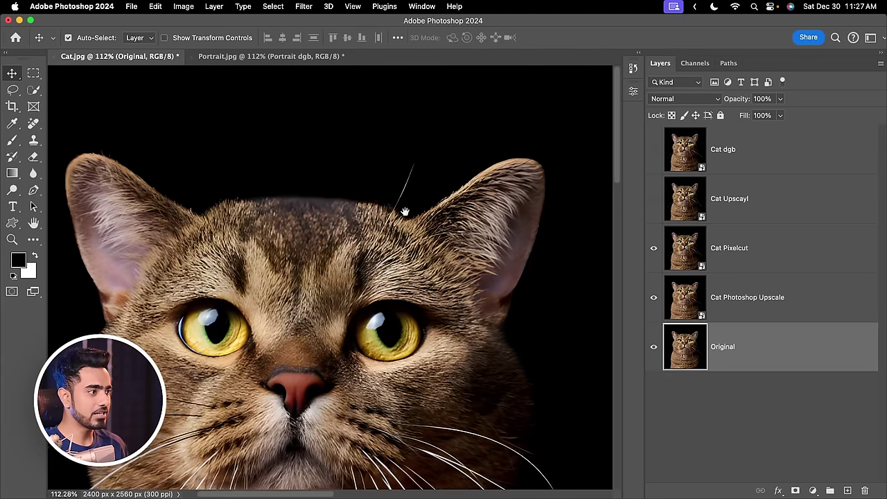
scroll(405, 211, up, 6)
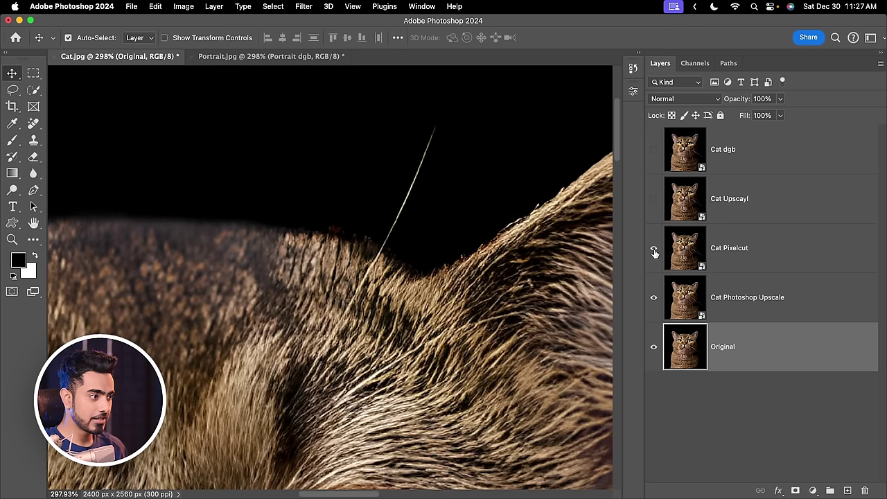
click(654, 251)
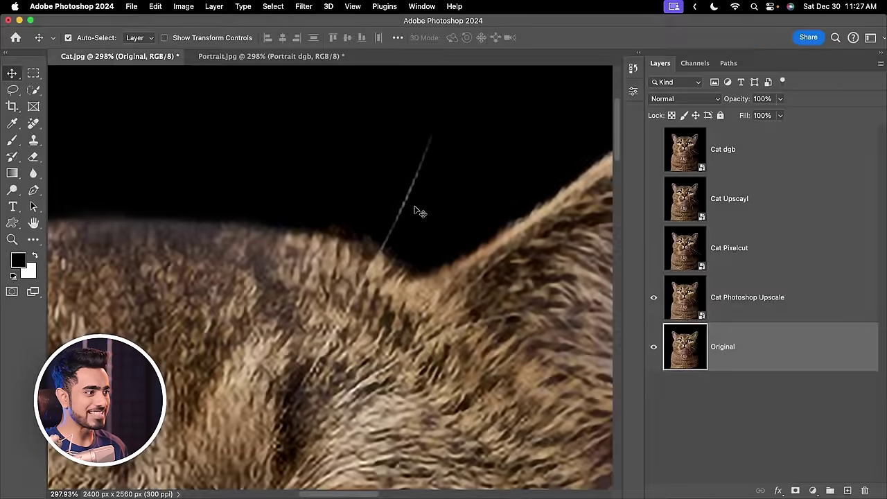
click(653, 250)
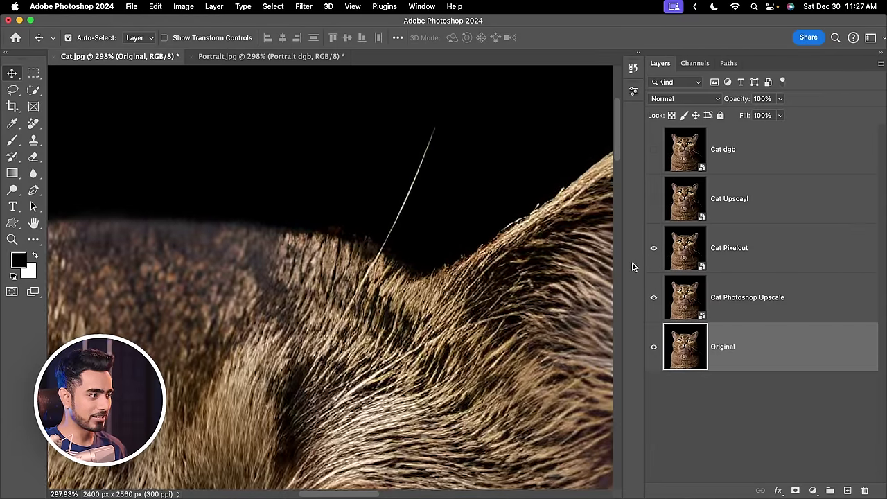
scroll(378, 239, down, 6)
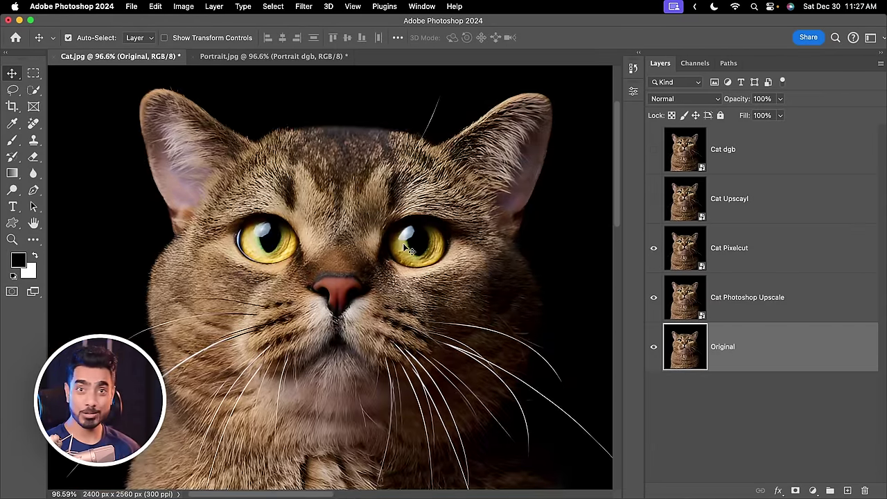
click(653, 201)
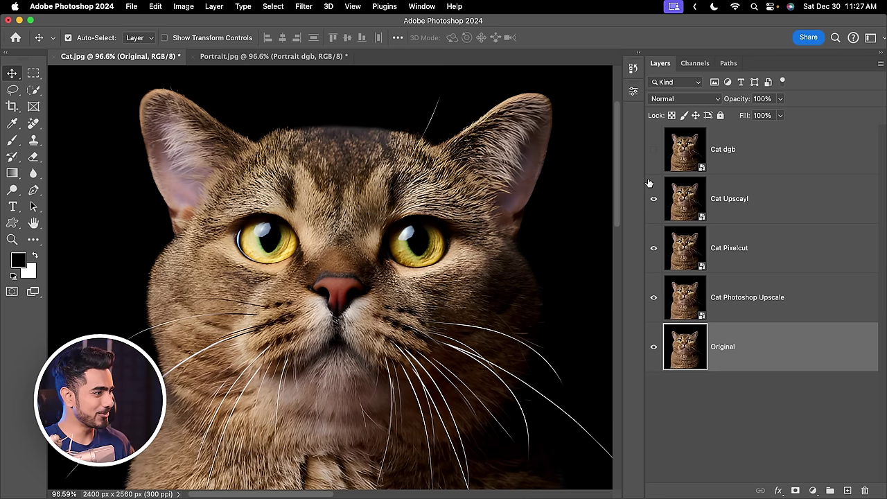
scroll(437, 245, up, 8)
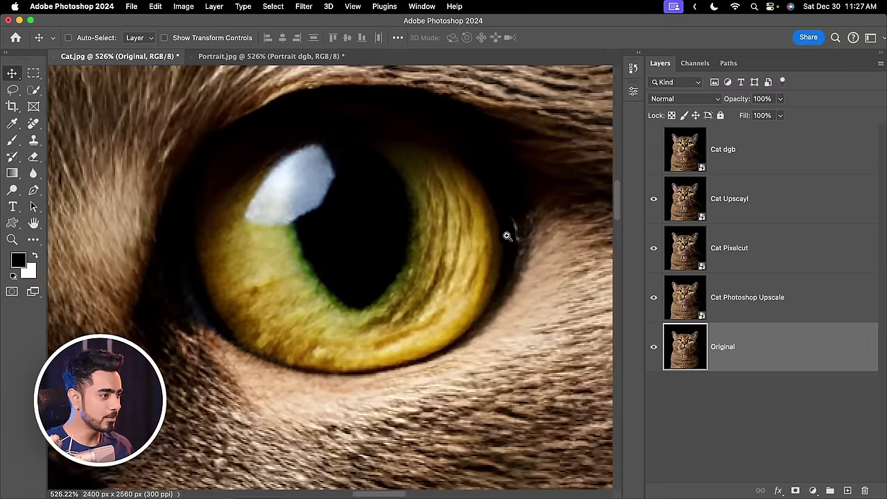
click(654, 201)
scroll(481, 275, up, 6)
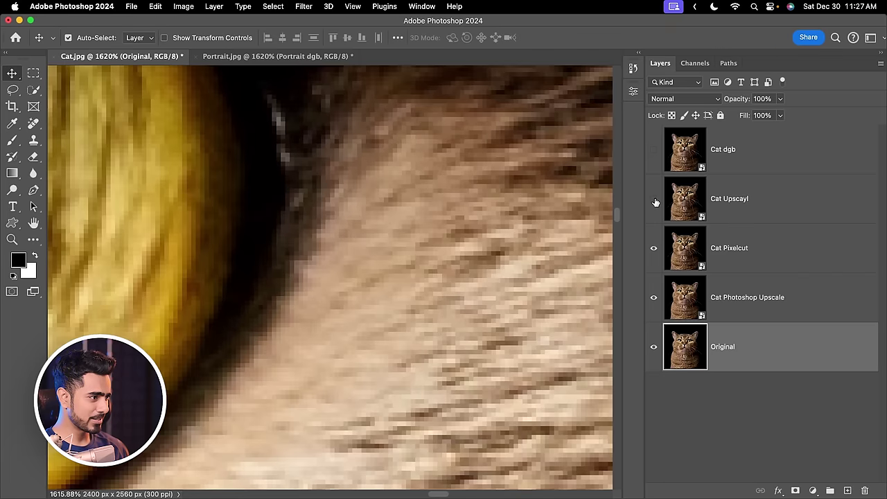
click(654, 201)
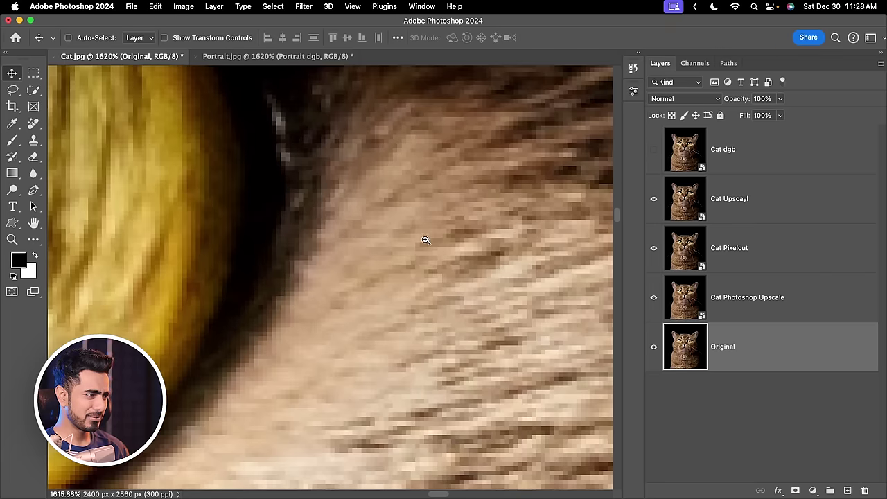
scroll(425, 239, down, 8)
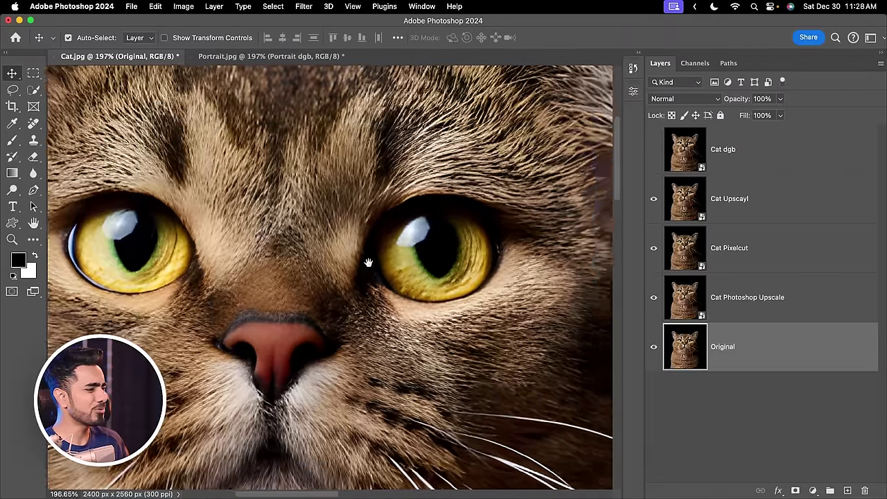
drag(368, 263, 430, 266)
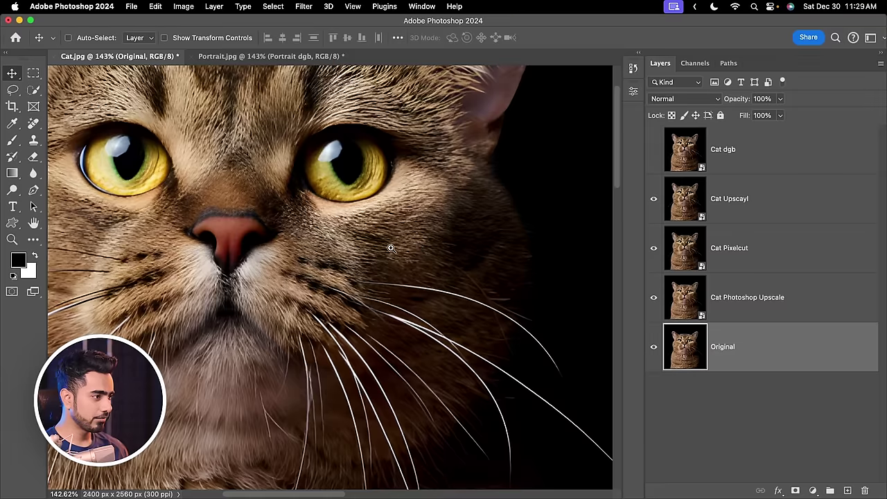
scroll(390, 247, up, 5)
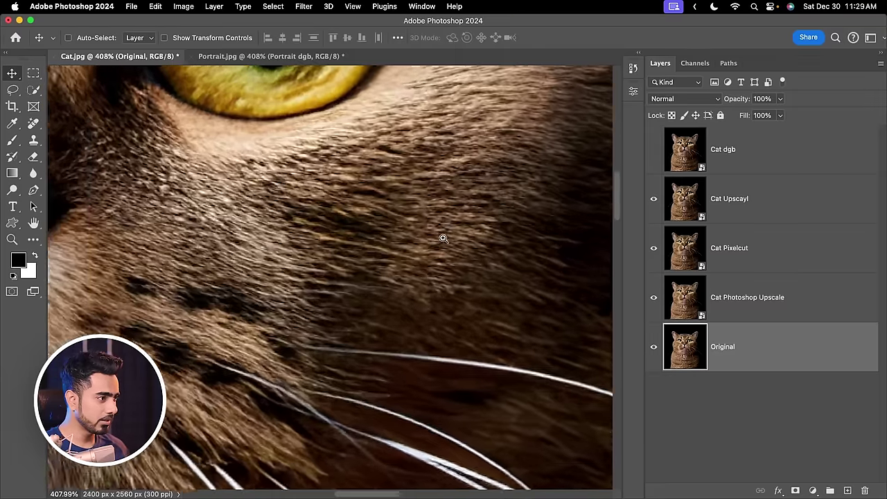
scroll(387, 256, up, 5)
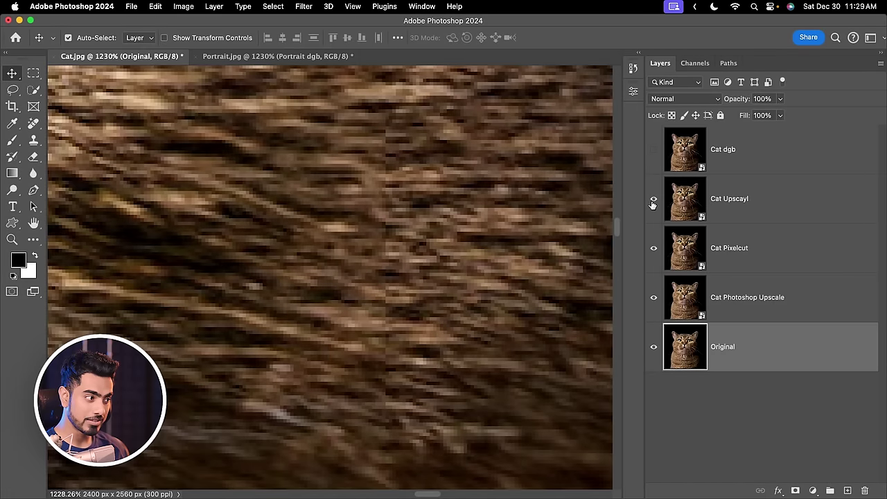
click(653, 200)
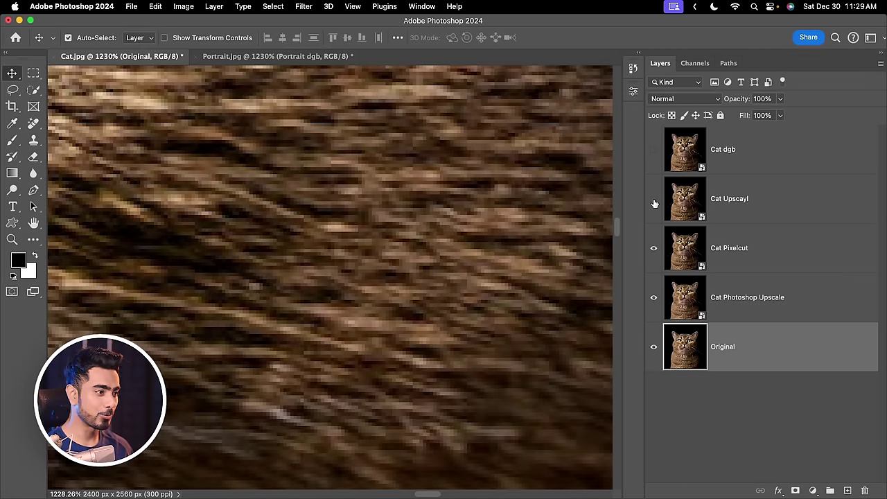
click(653, 201)
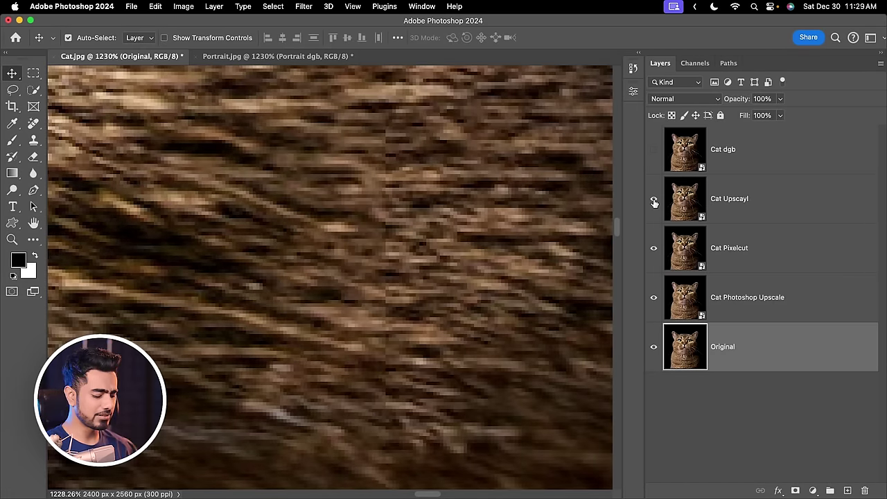
key(super+0)
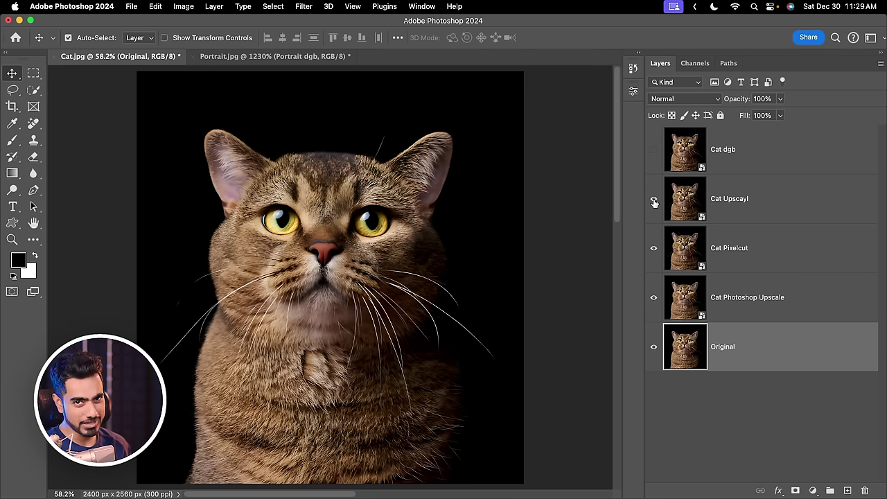
click(653, 201)
scroll(328, 208, up, 5)
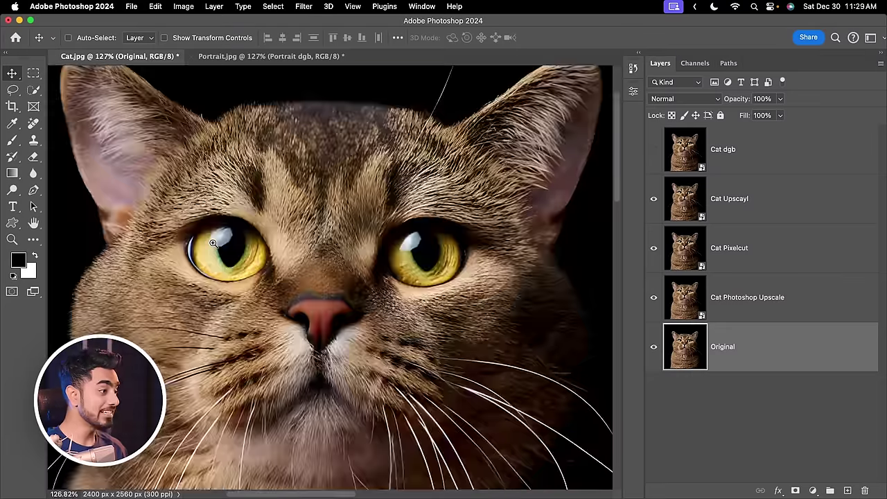
Turn on the Cat dgb layer and view the eye and cheek
scroll(329, 243, up, 4)
drag(329, 243, 367, 241)
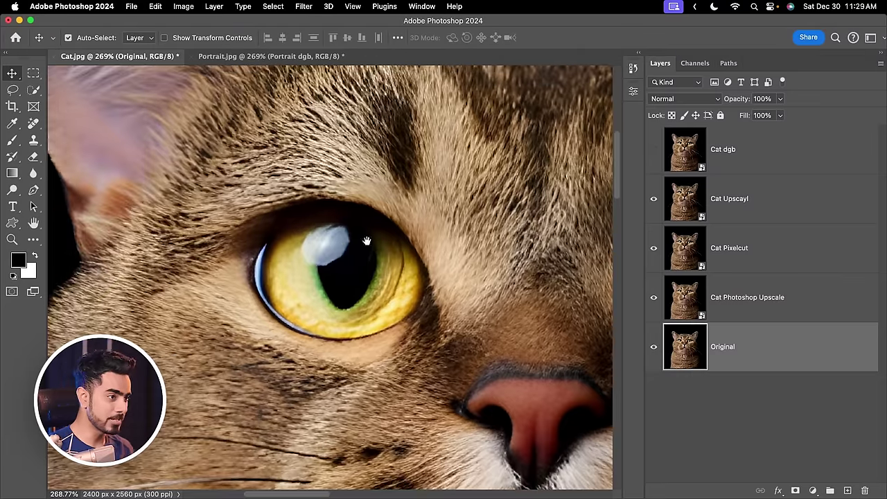
click(654, 150)
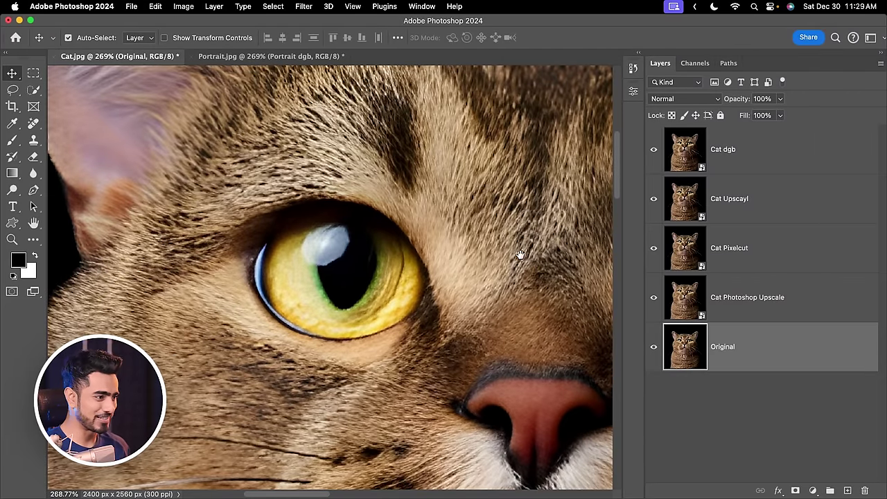
drag(520, 254, 246, 174)
scroll(319, 245, right, 5)
scroll(374, 241, up, 4)
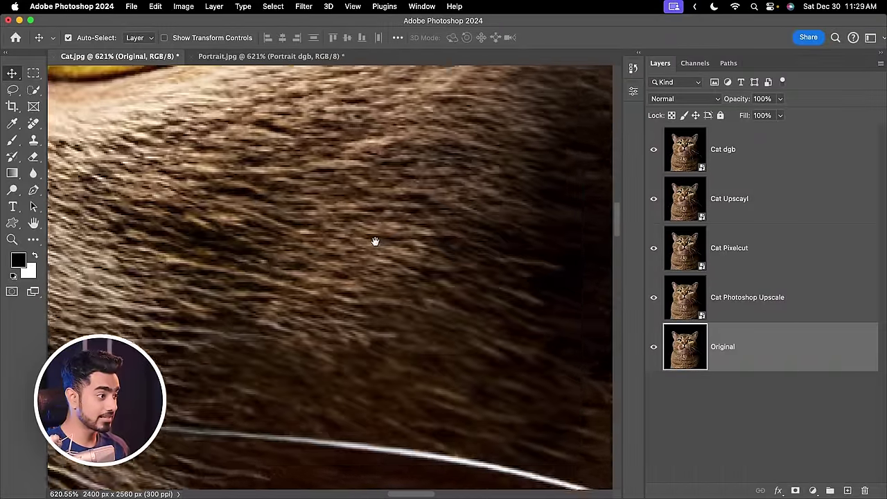
drag(374, 241, 419, 268)
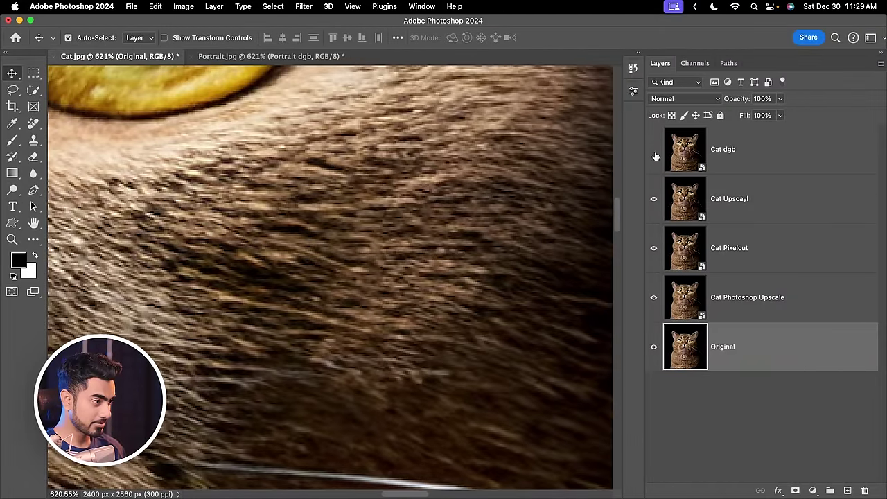
Toggle Cat dgb again and inspect the nose and whiskers up close
click(655, 151)
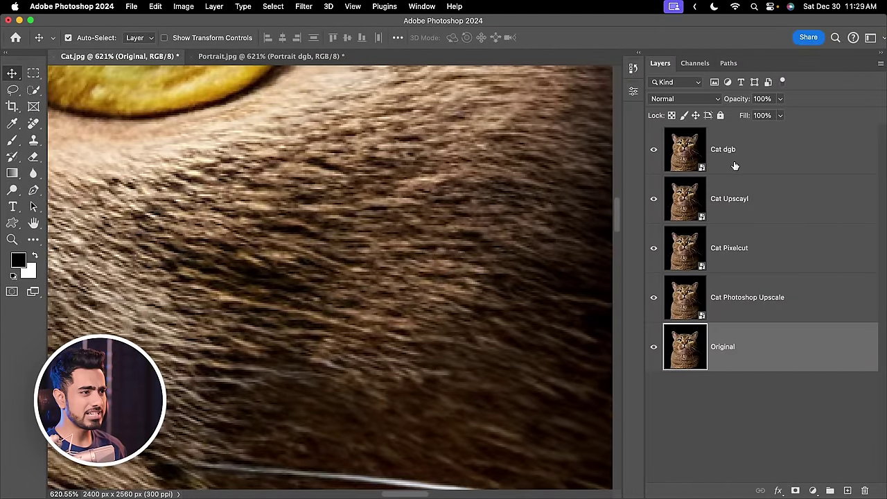
scroll(356, 240, down, 3)
drag(356, 240, 398, 222)
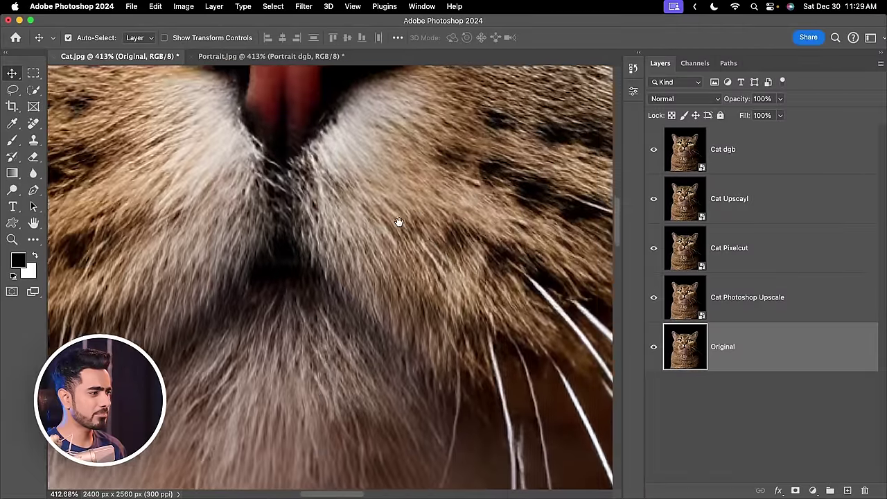
scroll(399, 222, down, 5)
scroll(427, 210, up, 5)
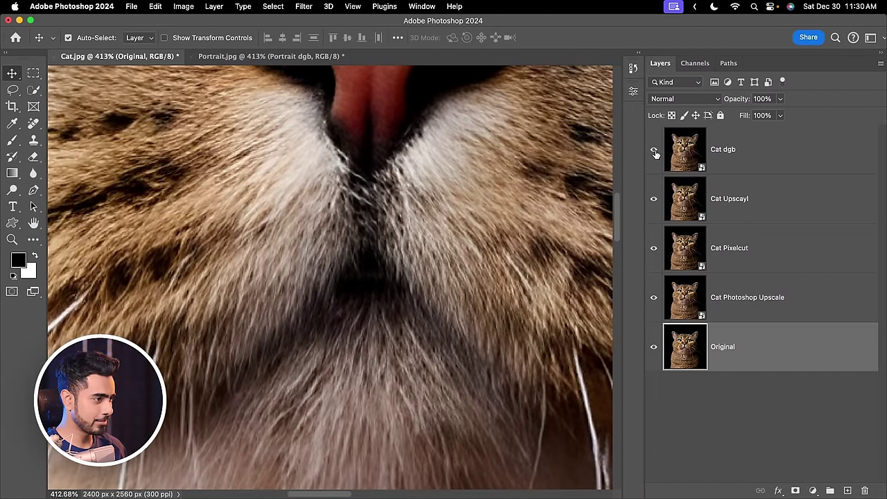
scroll(424, 250, up, 5)
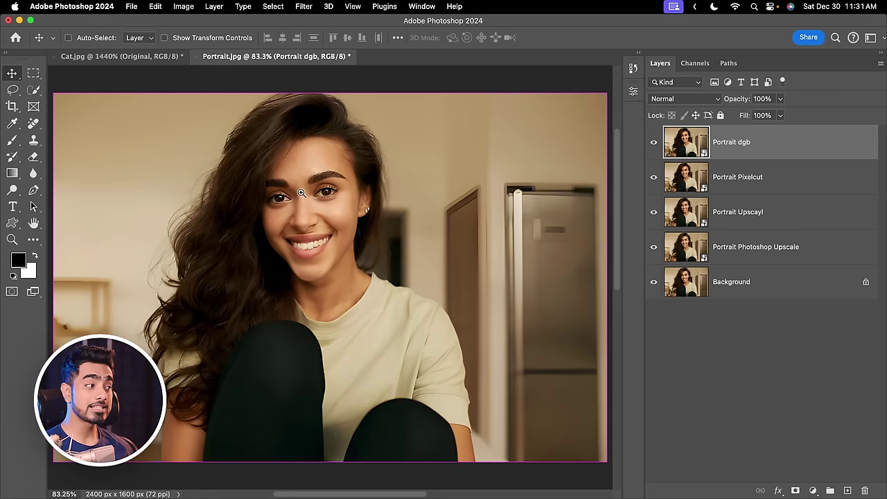
Hide all portrait layers except Background, then show Portrait Photoshop Upscale
drag(300, 194, 411, 213)
alt+click(653, 282)
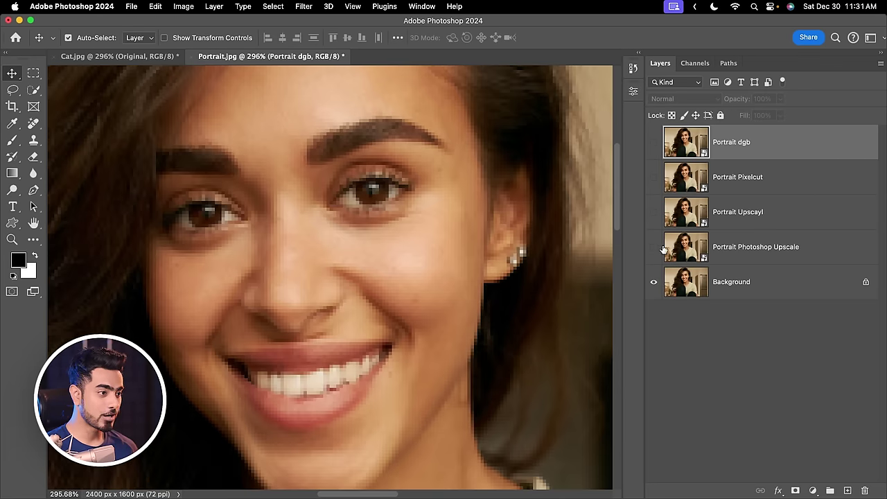
click(654, 248)
Inspect the face, hair and eye, then switch on the Portrait Upscayl layer
scroll(400, 231, up, 2)
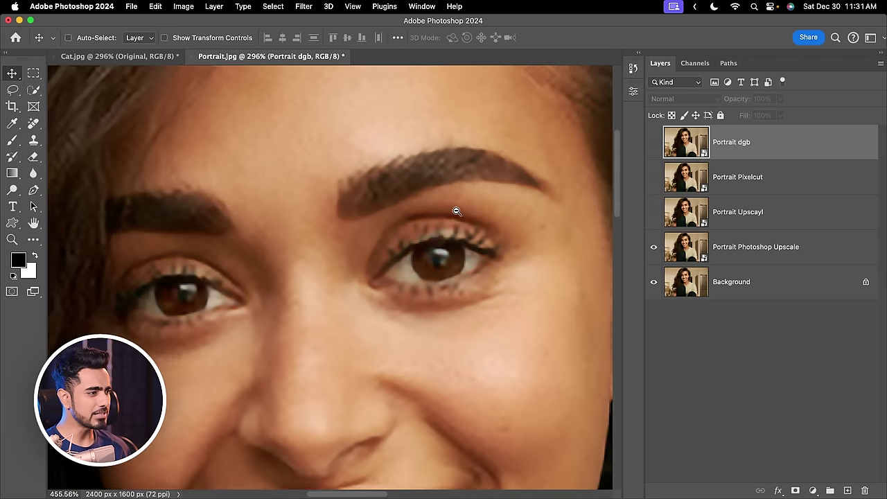
scroll(409, 235, down, 3)
drag(395, 277, 326, 224)
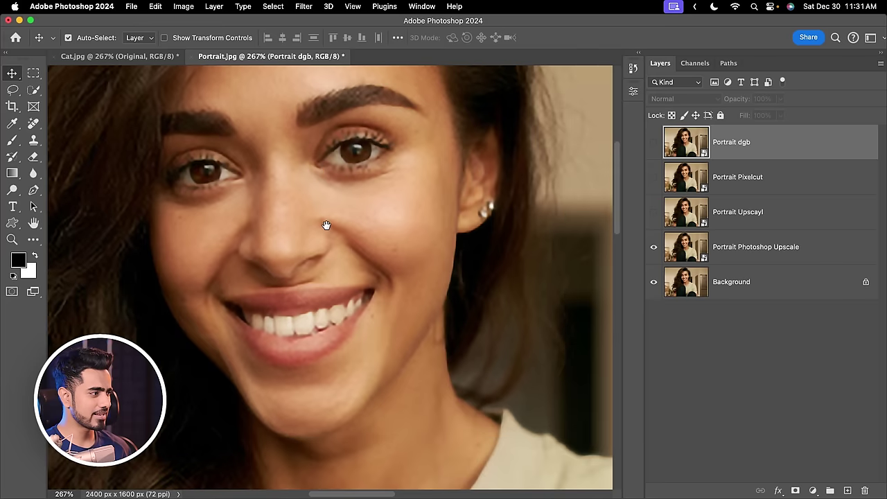
scroll(437, 200, up, 1)
drag(438, 200, 346, 222)
scroll(347, 222, up, 2)
scroll(349, 186, up, 1)
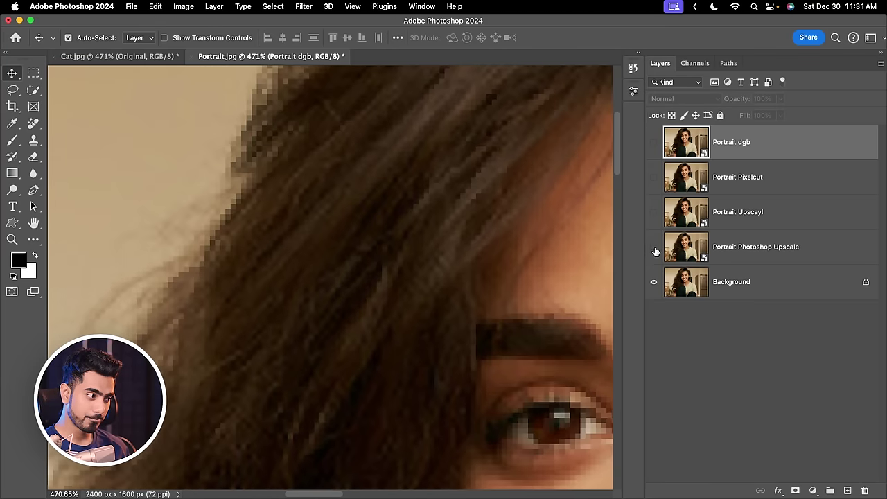
scroll(491, 254, down, 1)
scroll(358, 210, down, 2)
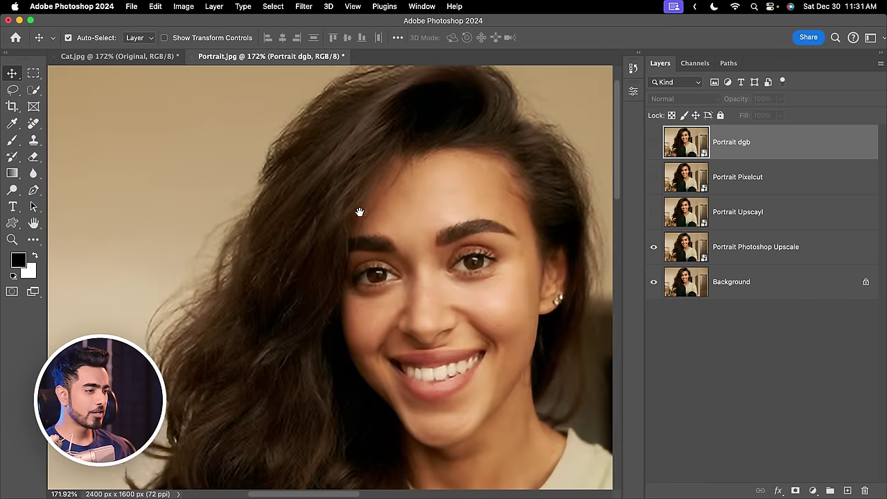
scroll(392, 195, up, 1)
scroll(391, 194, down, 1)
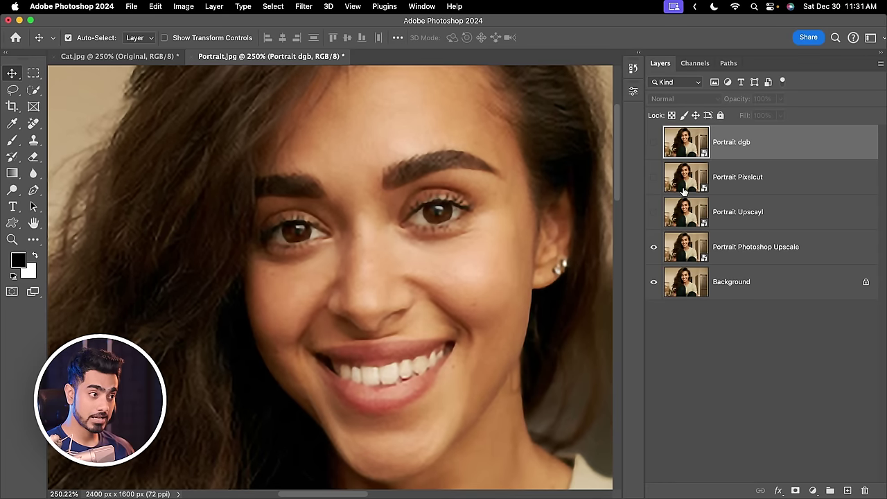
click(654, 212)
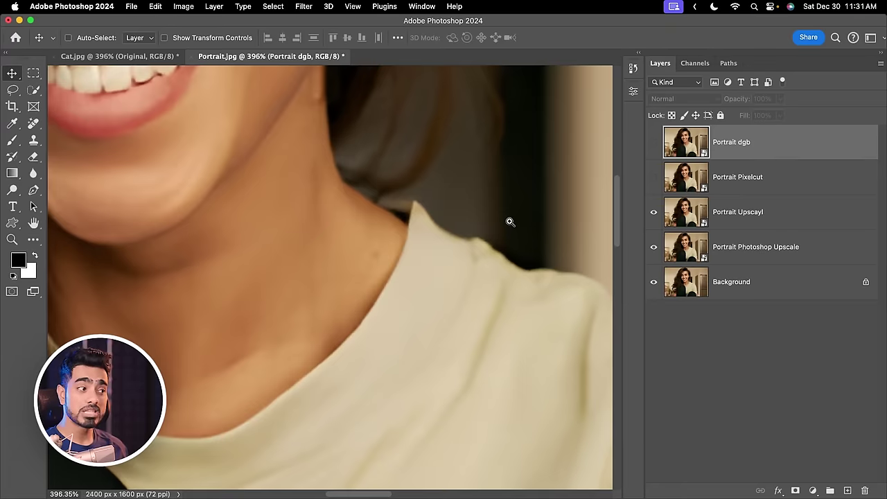
Inspect the Pixelcut rendering of the blurred fridge and door, then return to the face
scroll(509, 221, down, 5)
drag(464, 237, 333, 275)
scroll(370, 244, up, 5)
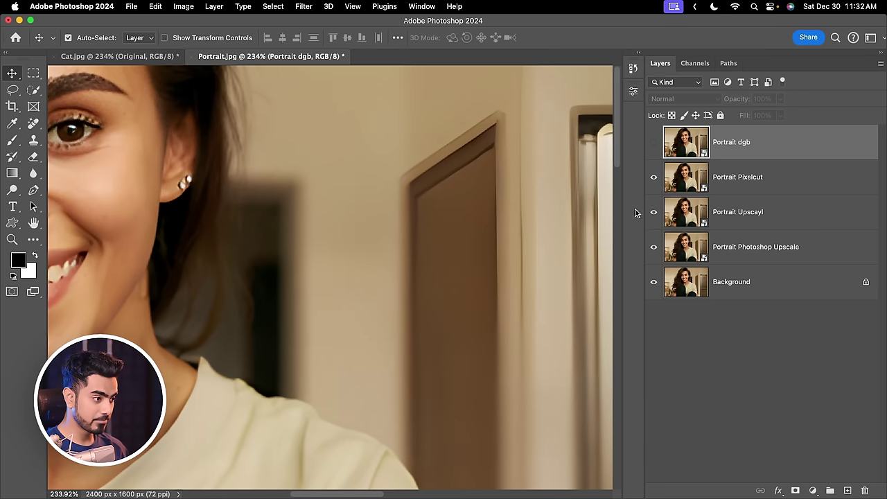
scroll(478, 289, up, 5)
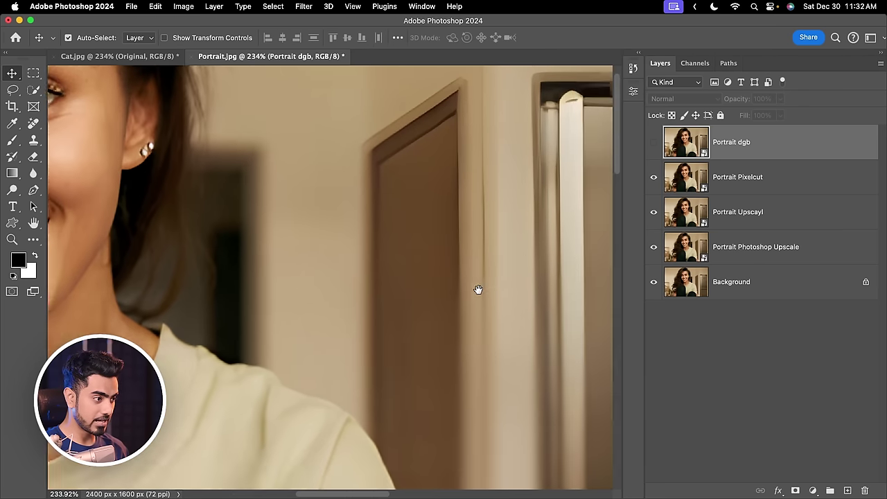
scroll(386, 276, down, 4)
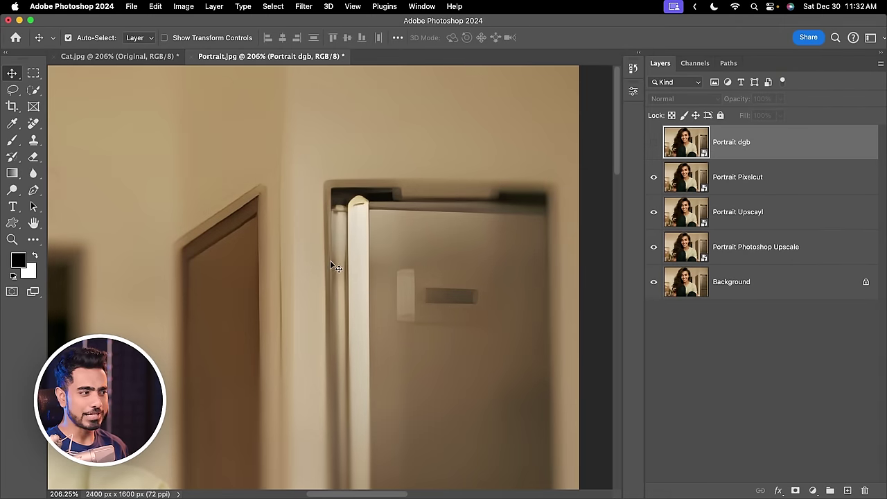
scroll(350, 251, down, 3)
scroll(293, 273, left, 3)
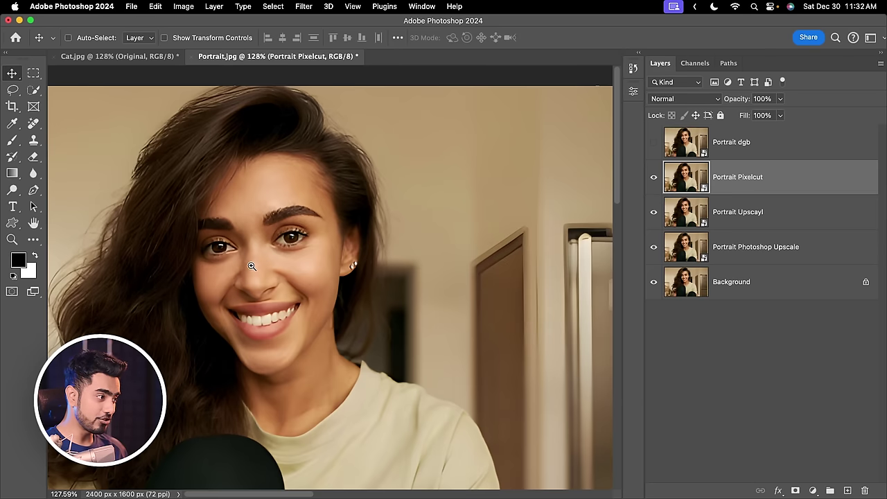
drag(251, 266, 340, 226)
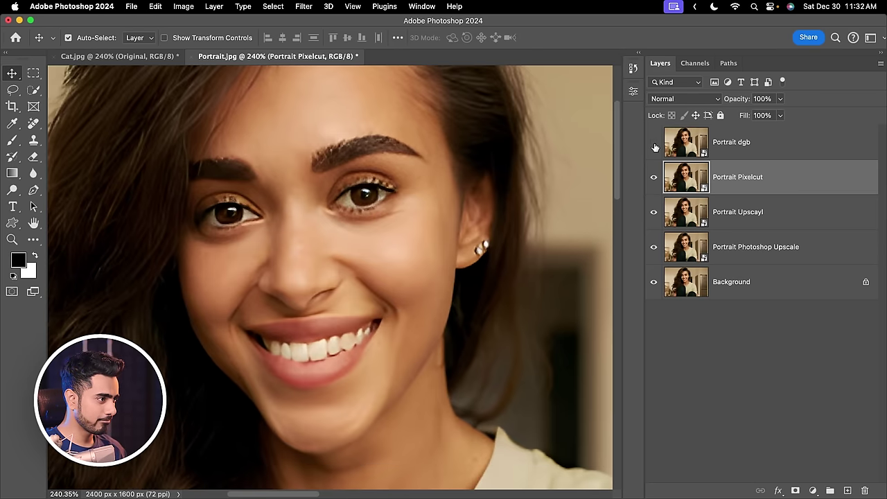
Zoom into the right eye, fit the portrait on screen, then load Portrait.jpg into Upscayl
drag(364, 188, 431, 170)
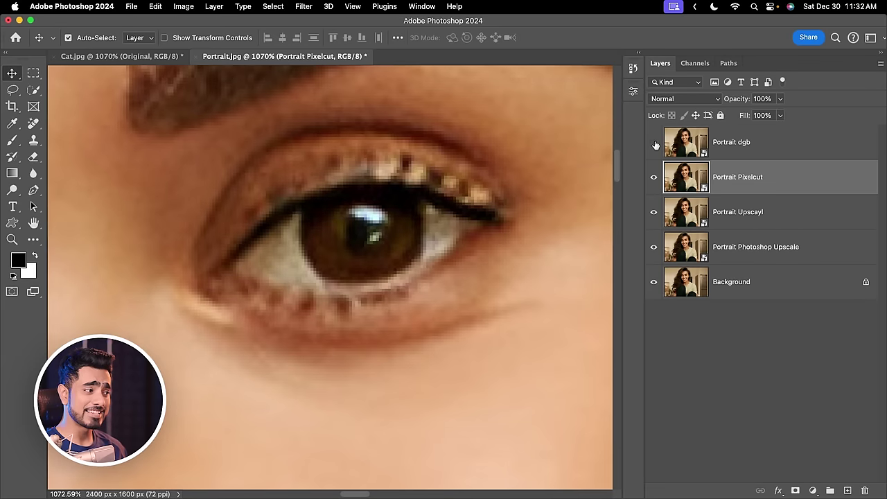
key(super+0)
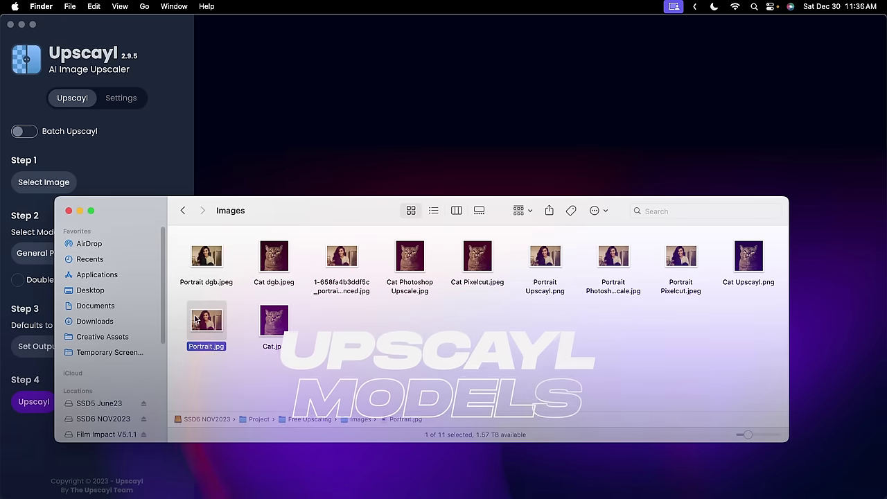
drag(205, 320, 414, 117)
key(super+Tab)
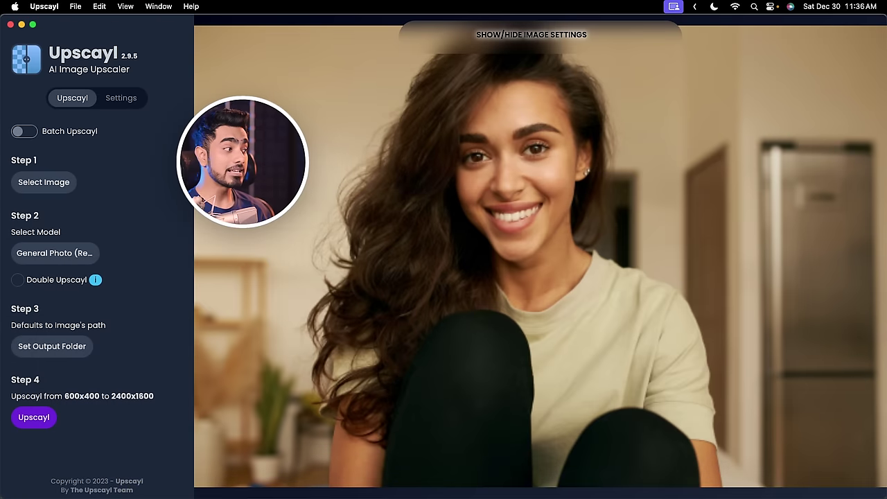
Upscale the portrait with General Photo (Ultrasharp) and compare original versus upscaled
click(86, 255)
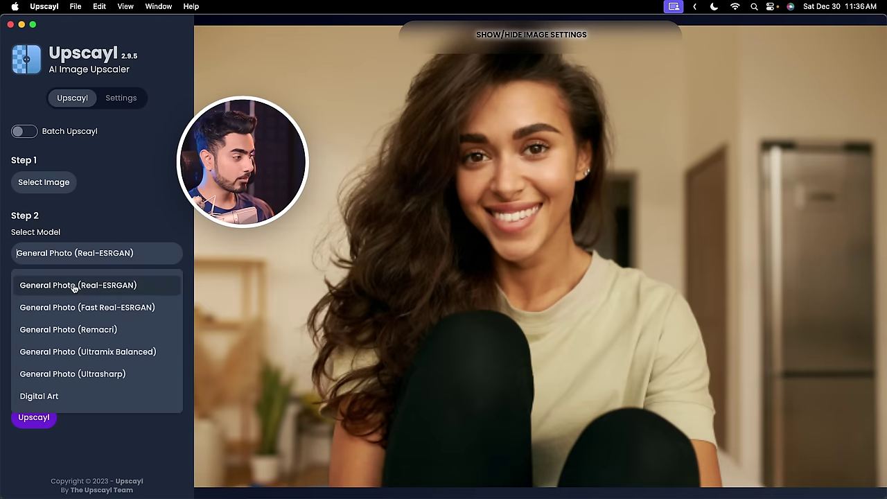
click(107, 377)
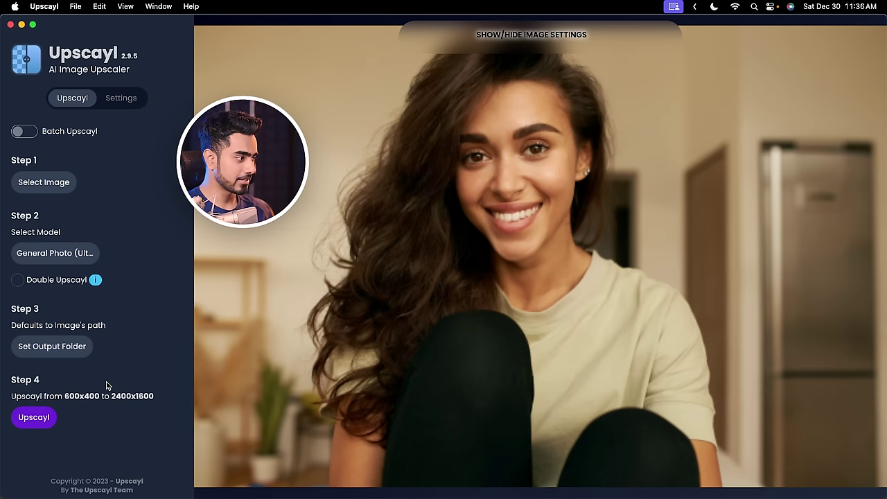
click(33, 418)
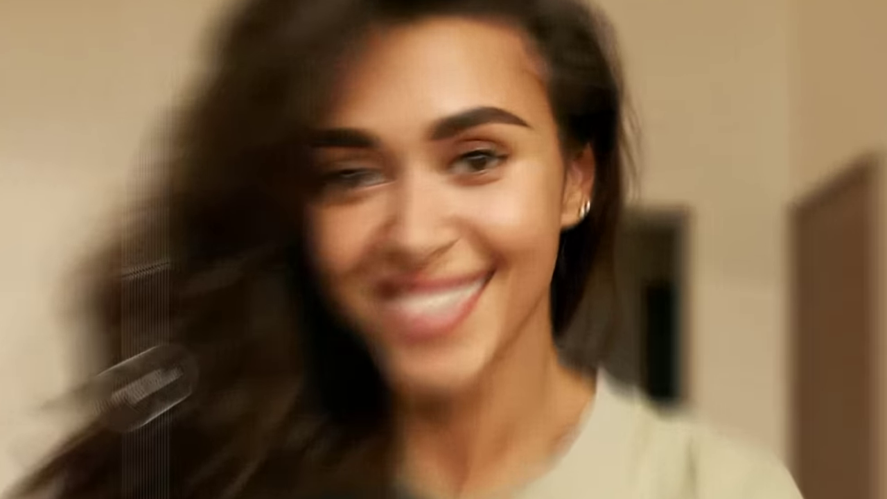
drag(381, 201, 405, 203)
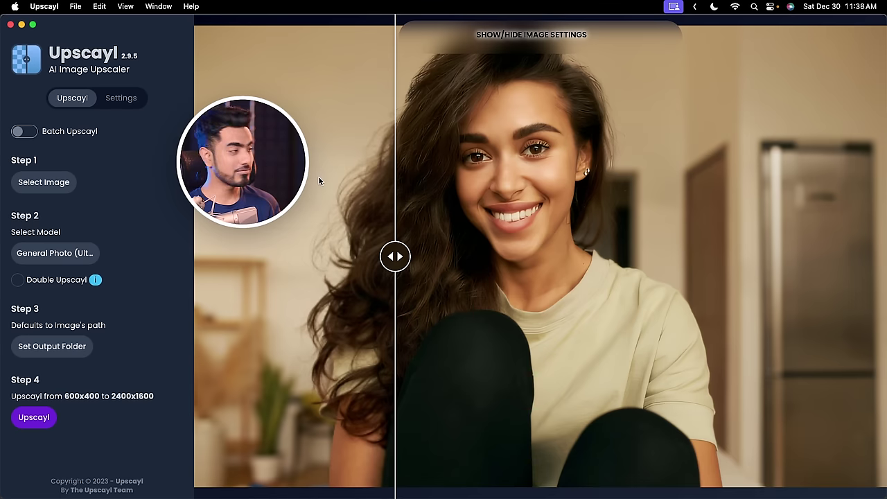
Open Upscayl's settings and scroll through the custom model options
click(127, 101)
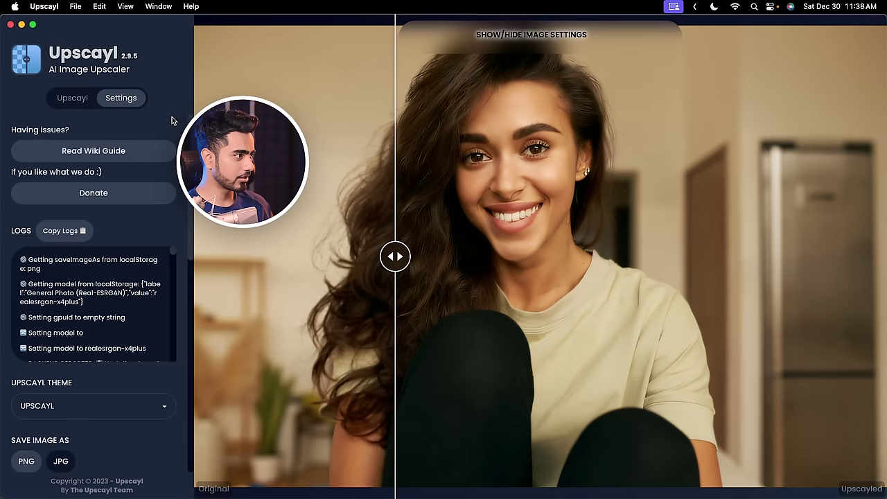
scroll(172, 119, down, 10)
scroll(168, 139, up, 1)
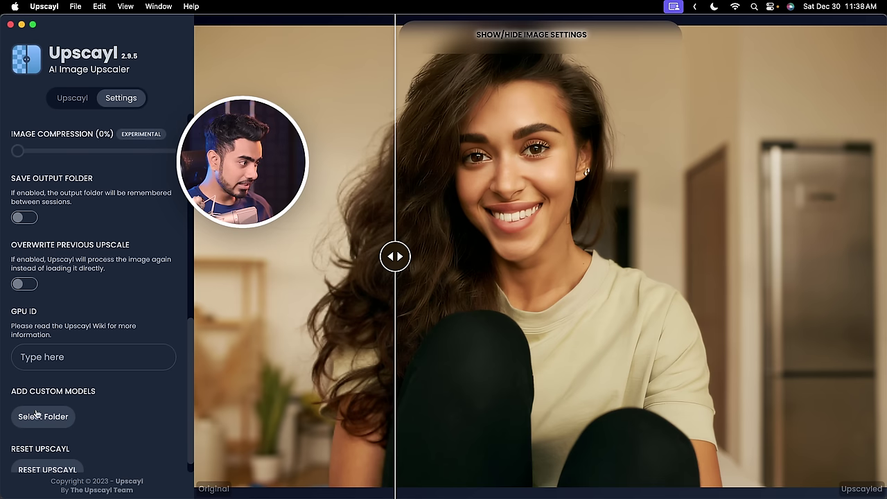